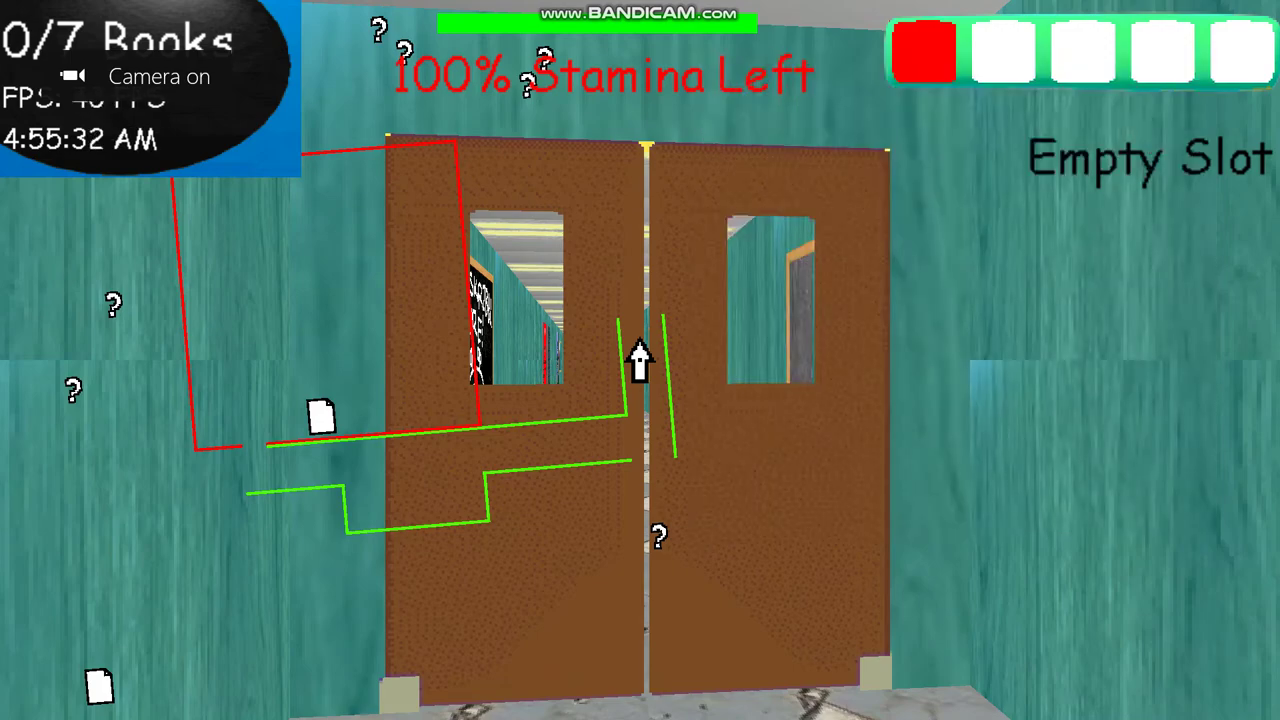
Sprint down the hallway into the classroom and walk up to its notebook.
{"action": "key", "text": "w"}
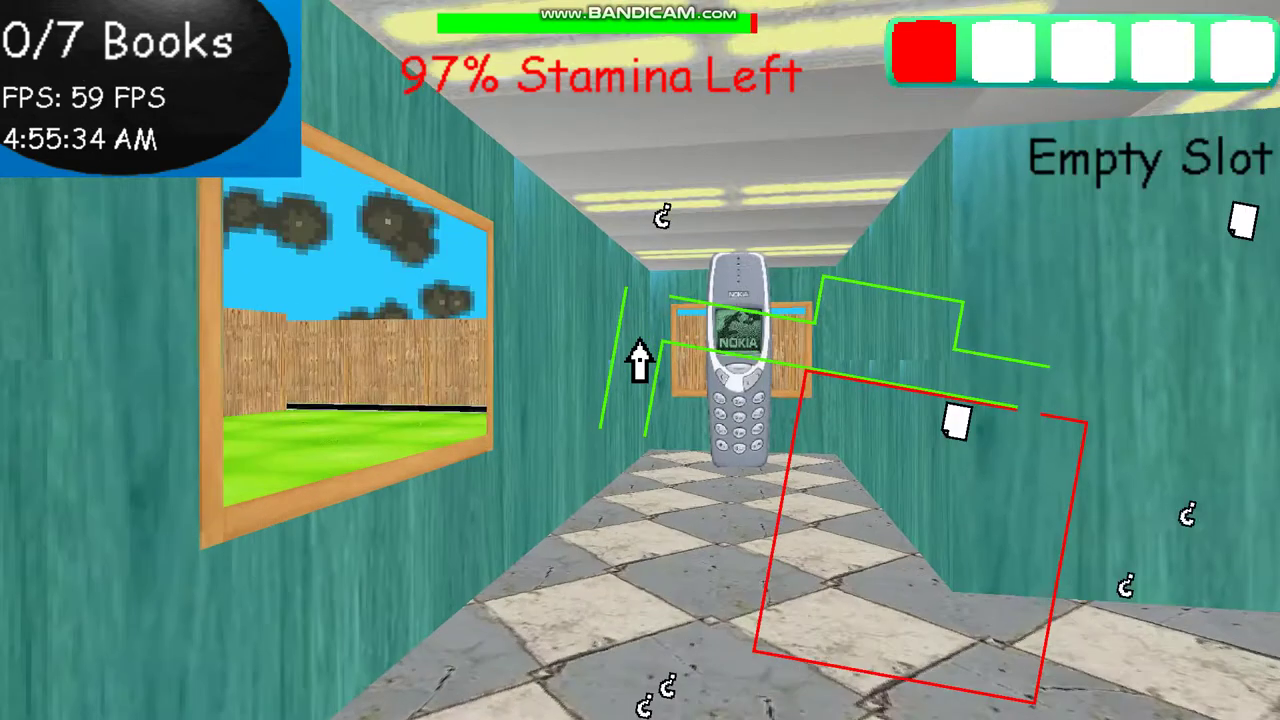
{"action": "key", "text": "shift+w"}
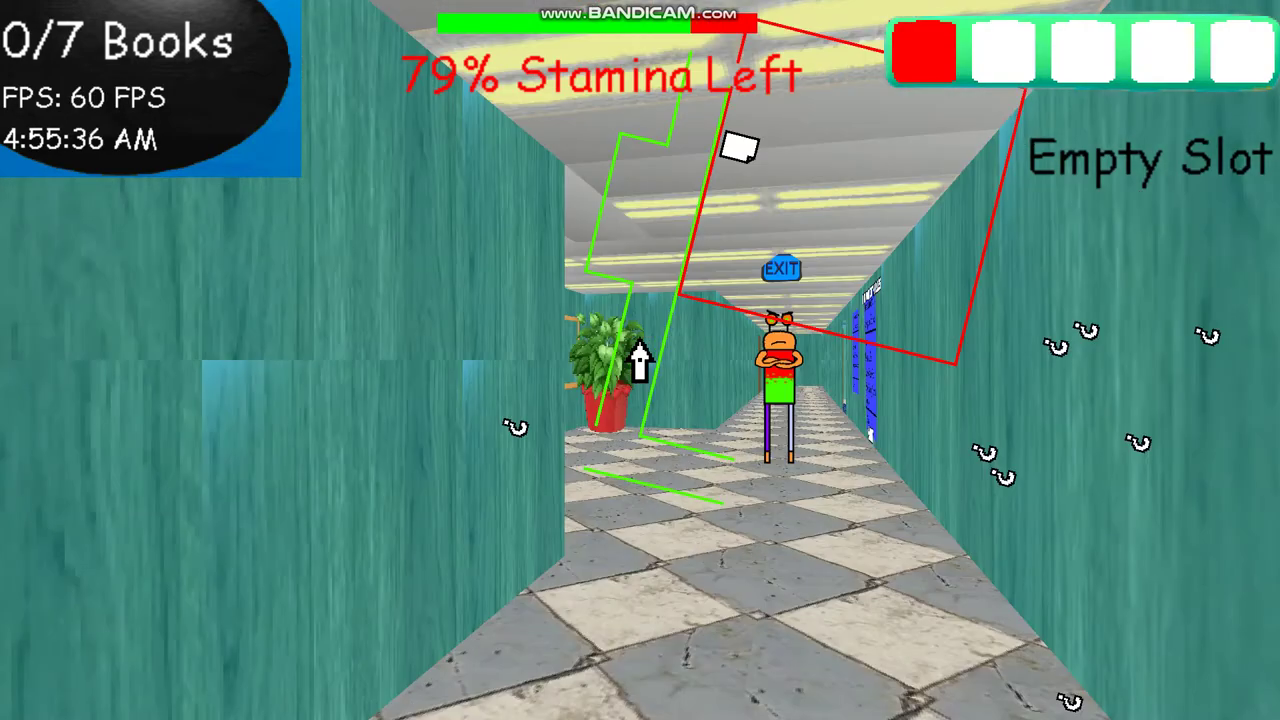
{"action": "key", "text": "shift+w"}
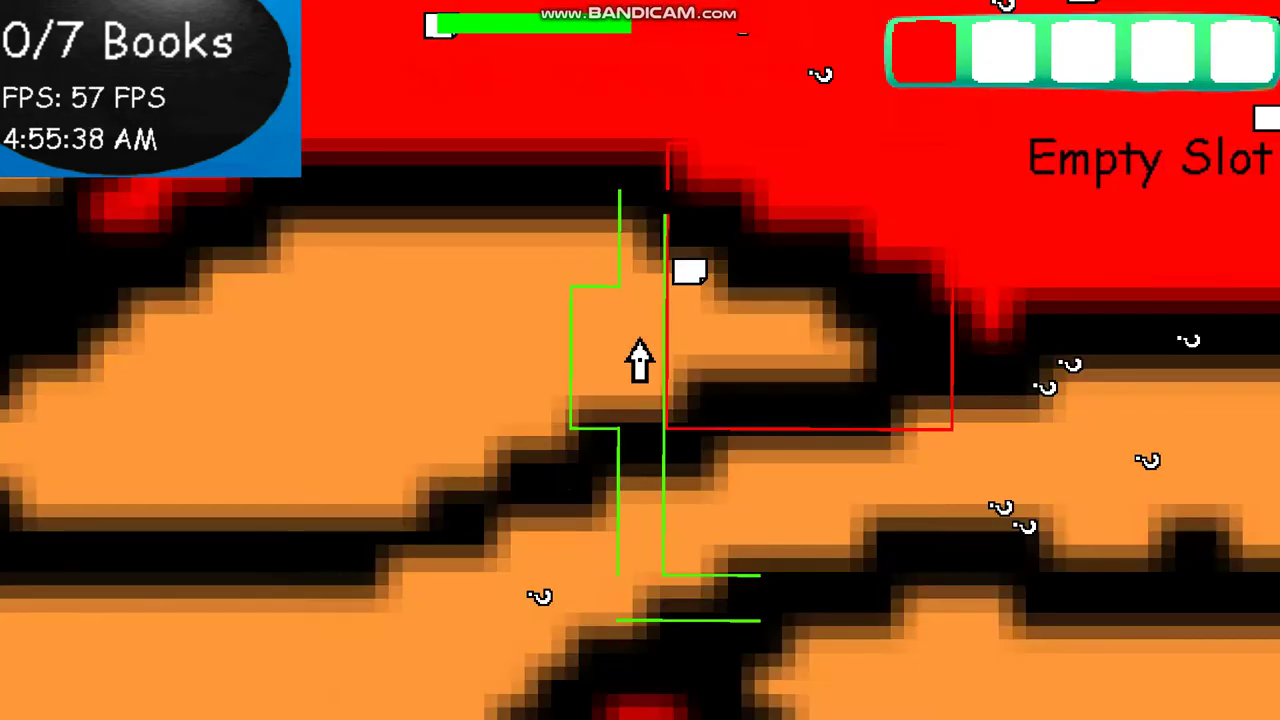
{"action": "key", "text": "shift+w"}
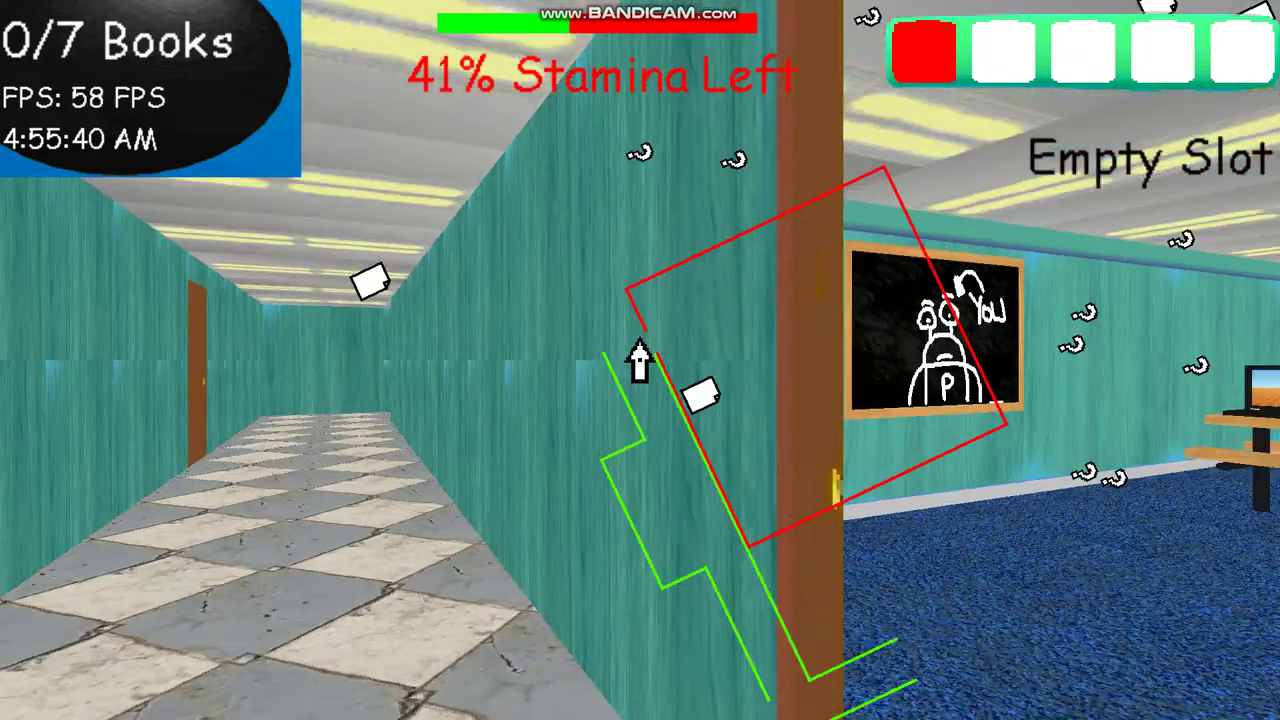
{"action": "key", "text": "shift+w"}
{"action": "key", "text": "w"}
Collect the notebook and submit answers to all three problems, including 11 for 3+8.
{"action": "left_click", "coordinate": [640, 360]}
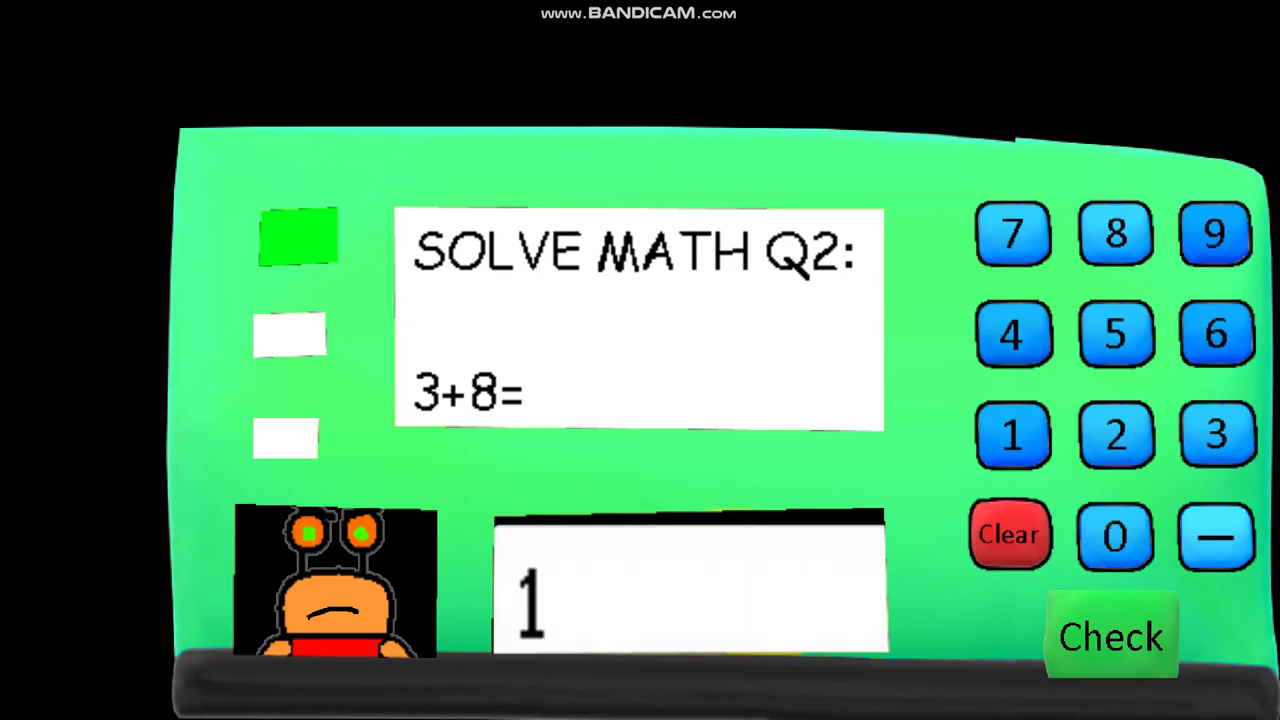
{"action": "type", "text": "1"}
{"action": "key", "text": "Return"}
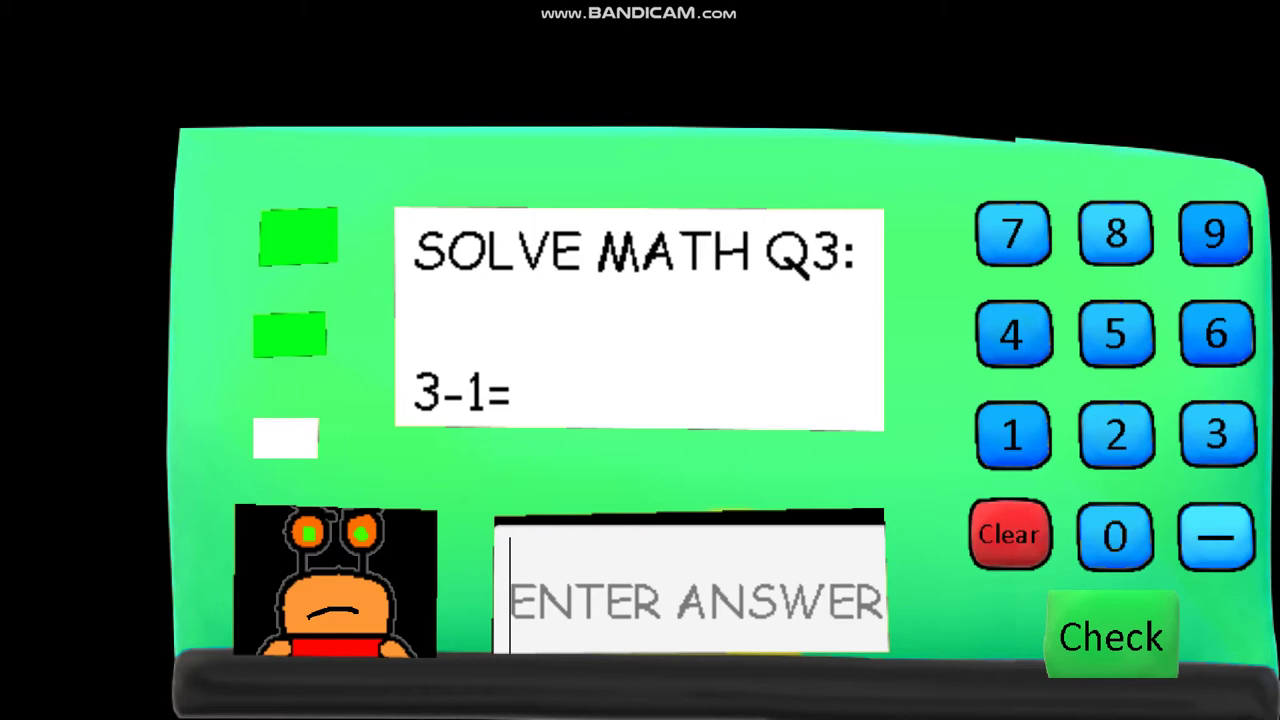
{"action": "type", "text": "2"}
{"action": "key", "text": "Return"}
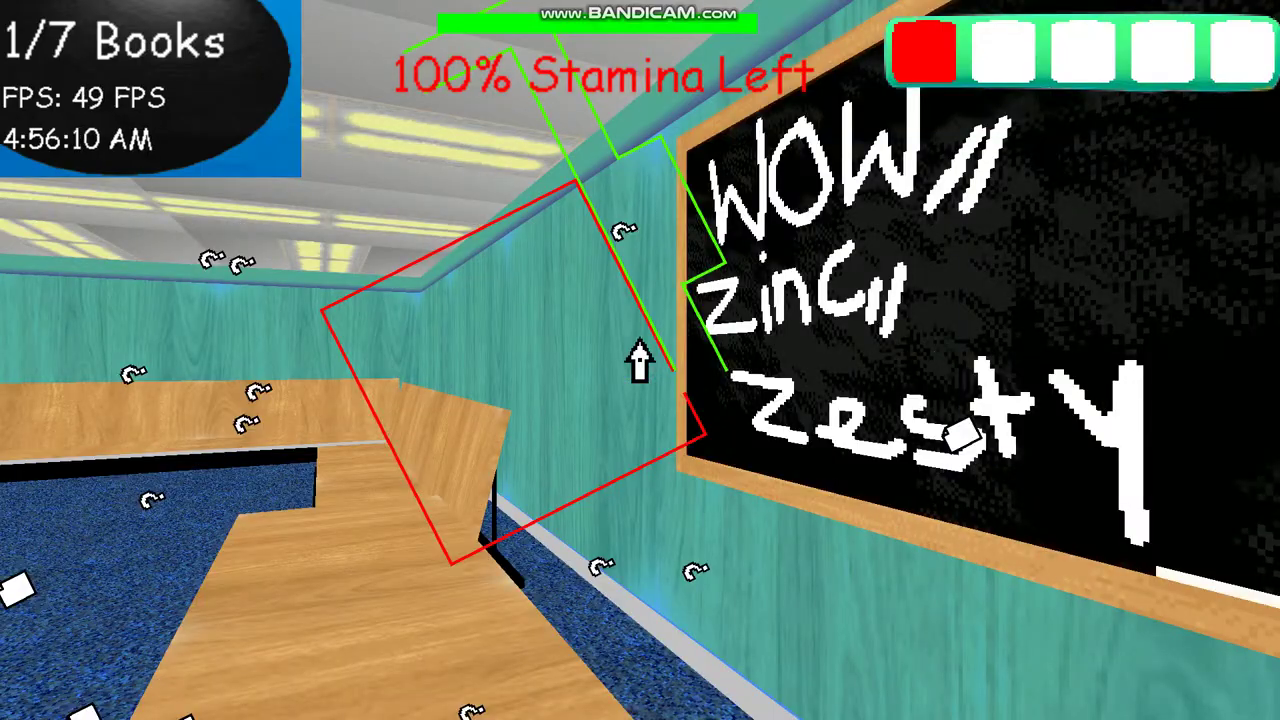
Turn around, sprint into the computer classroom, and collect its notebook.
{"action": "left_click_drag", "start_coordinate": [640, 362], "coordinate": [640, 362]}
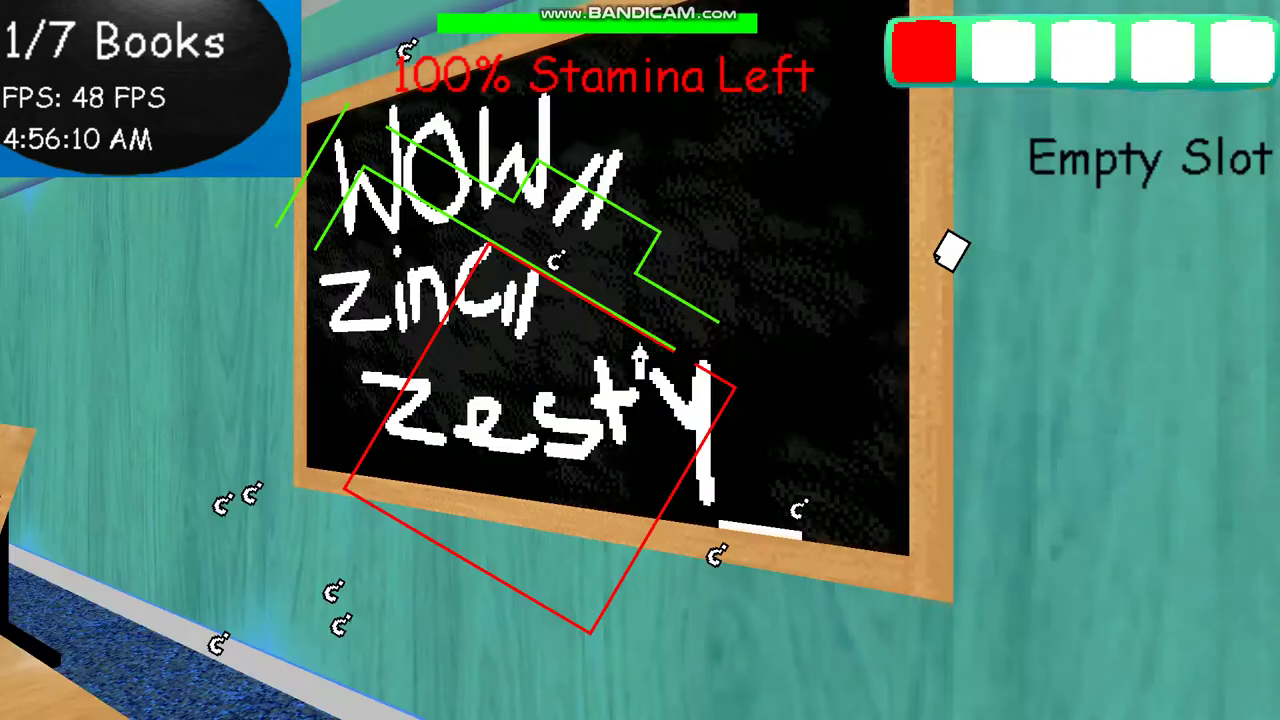
{"action": "key", "text": "shift+w"}
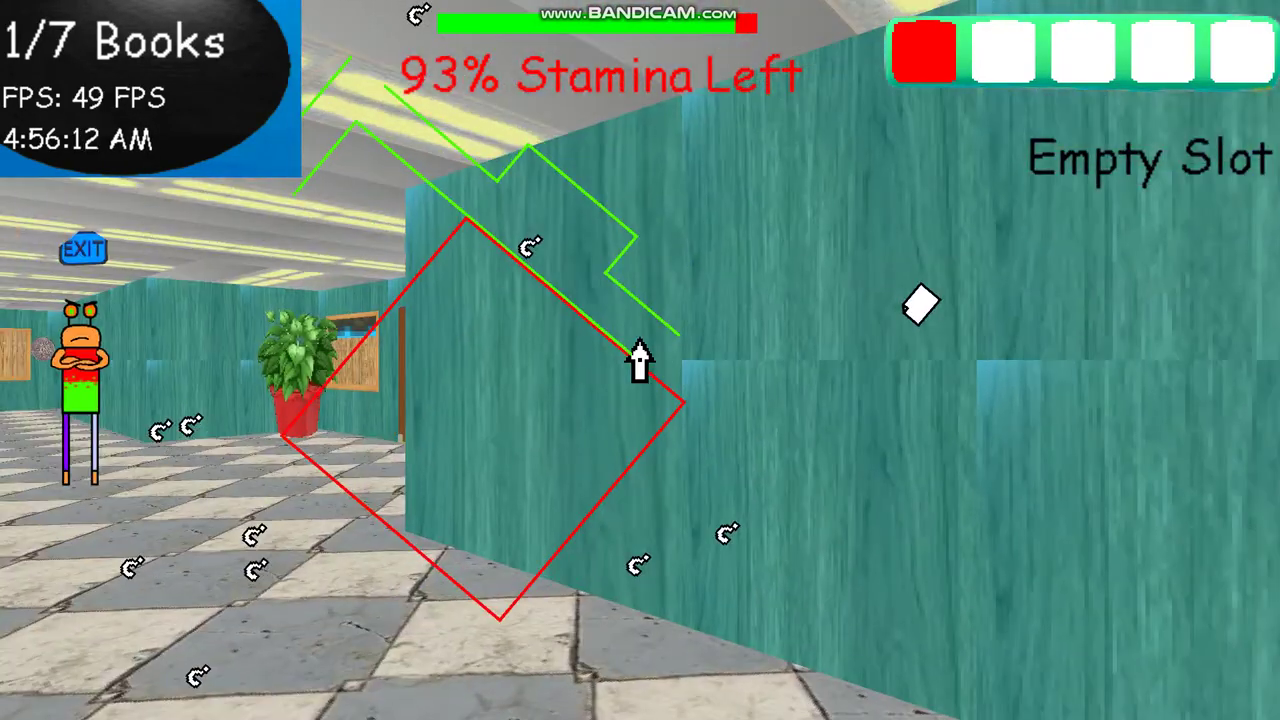
{"action": "key", "text": "shift+w"}
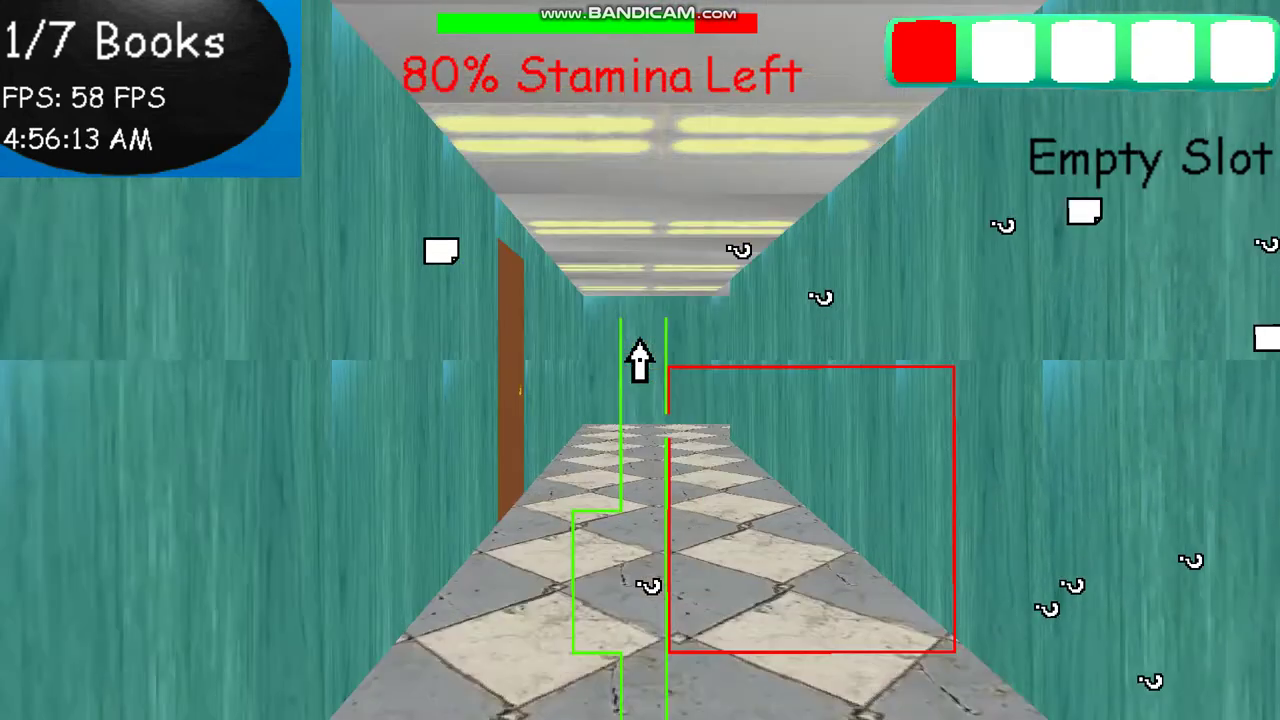
{"action": "key", "text": "shift+w"}
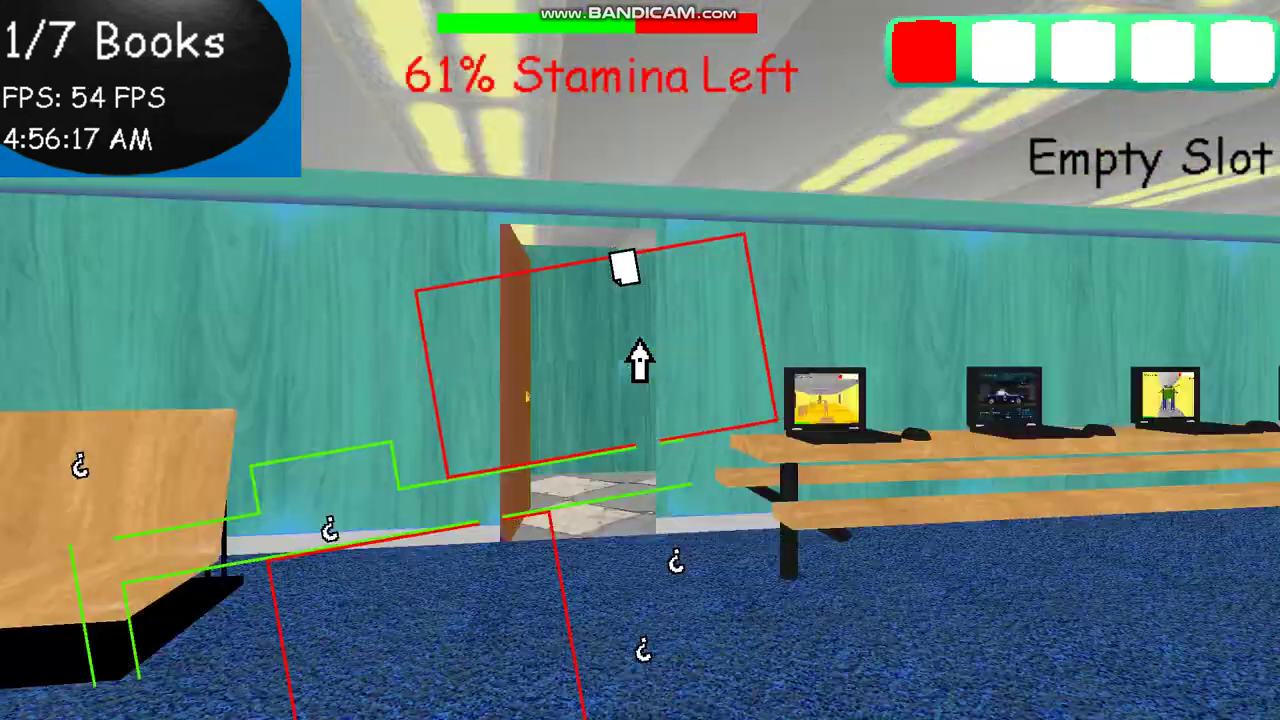
{"action": "key", "text": "shift+w"}
{"action": "left_click", "coordinate": [640, 360]}
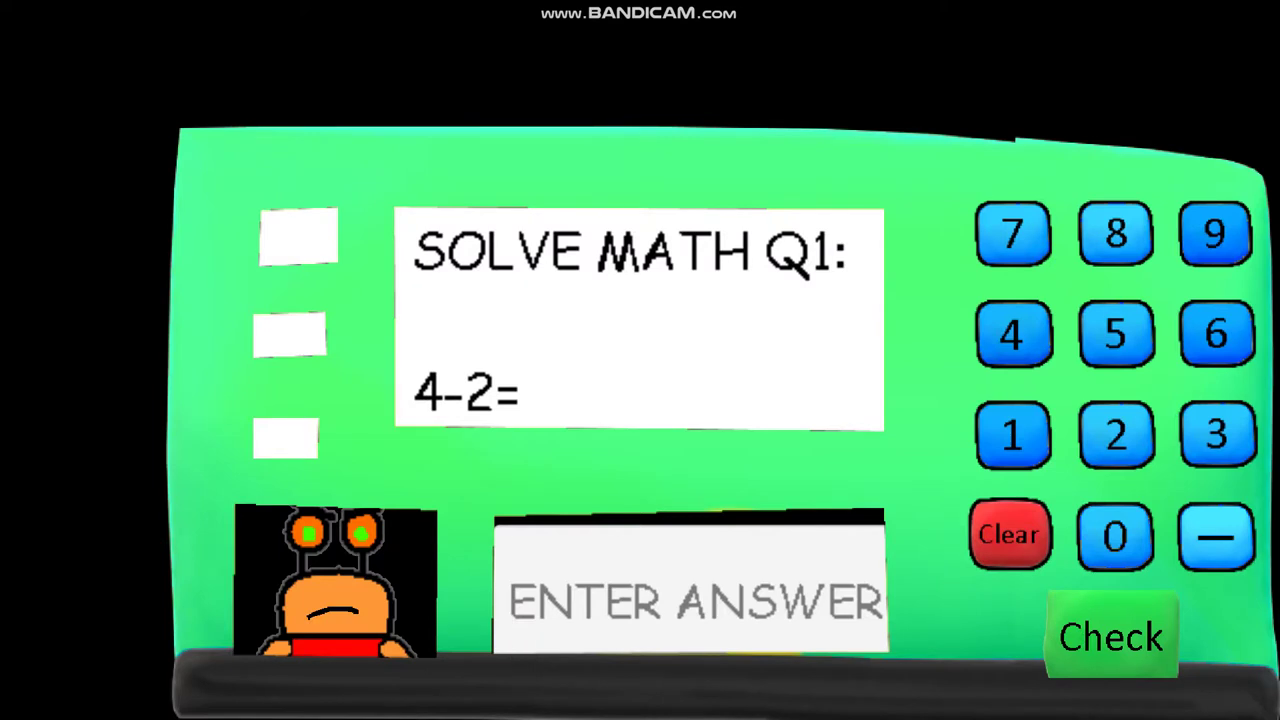
{"action": "type", "text": "2"}
Submit 2 and 1 for the first two questions, then an answer for the garbled third.
{"action": "key", "text": "Return"}
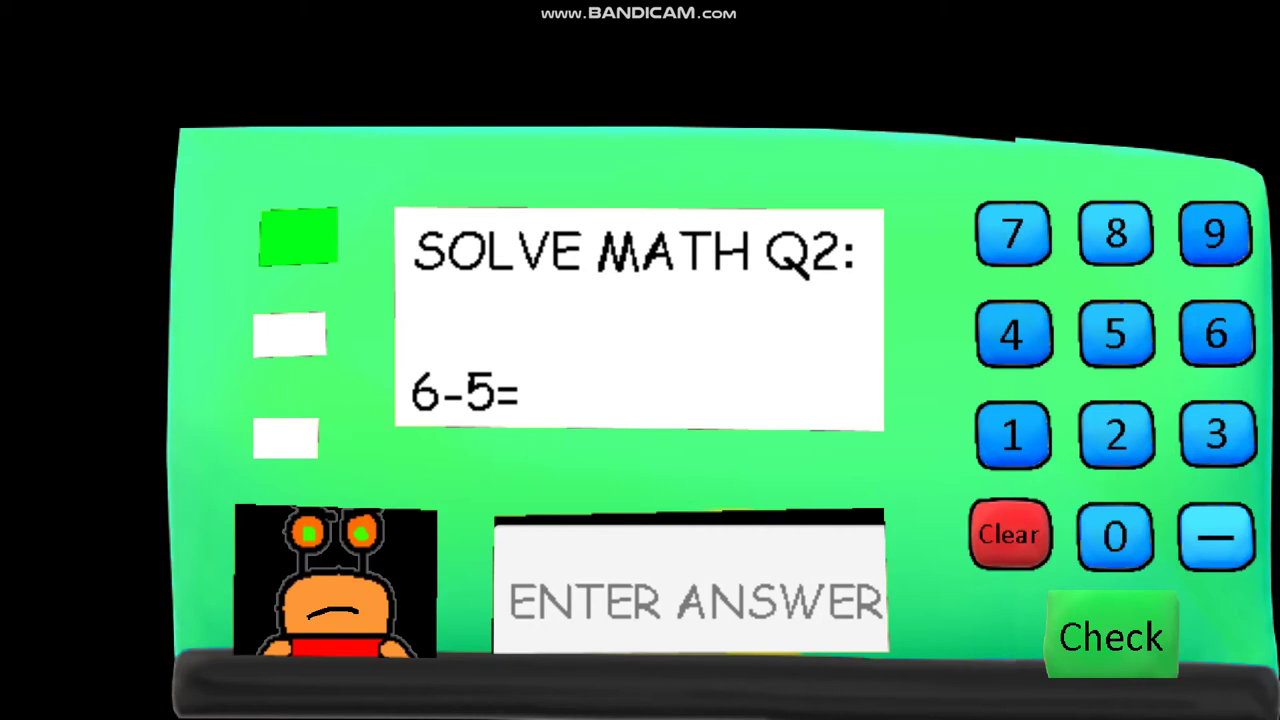
{"action": "type", "text": "1"}
{"action": "key", "text": "Return"}
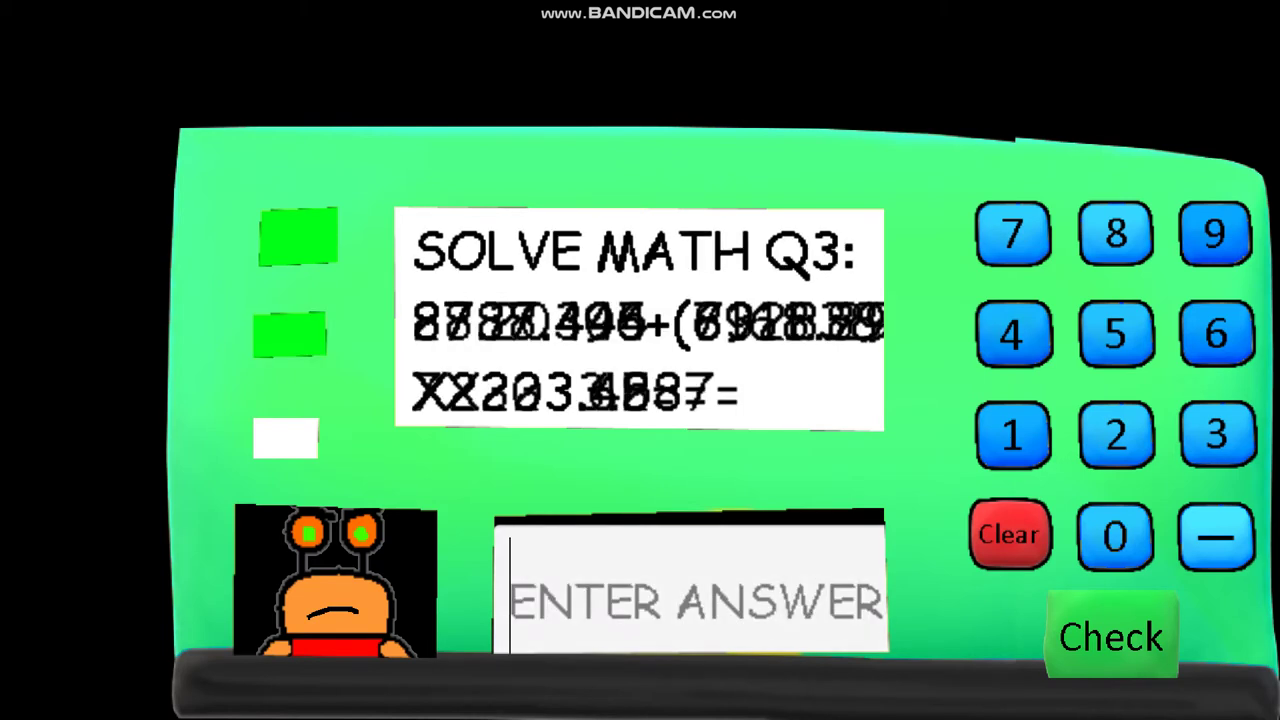
{"action": "type", "text": "1"}
{"action": "key", "text": "Return"}
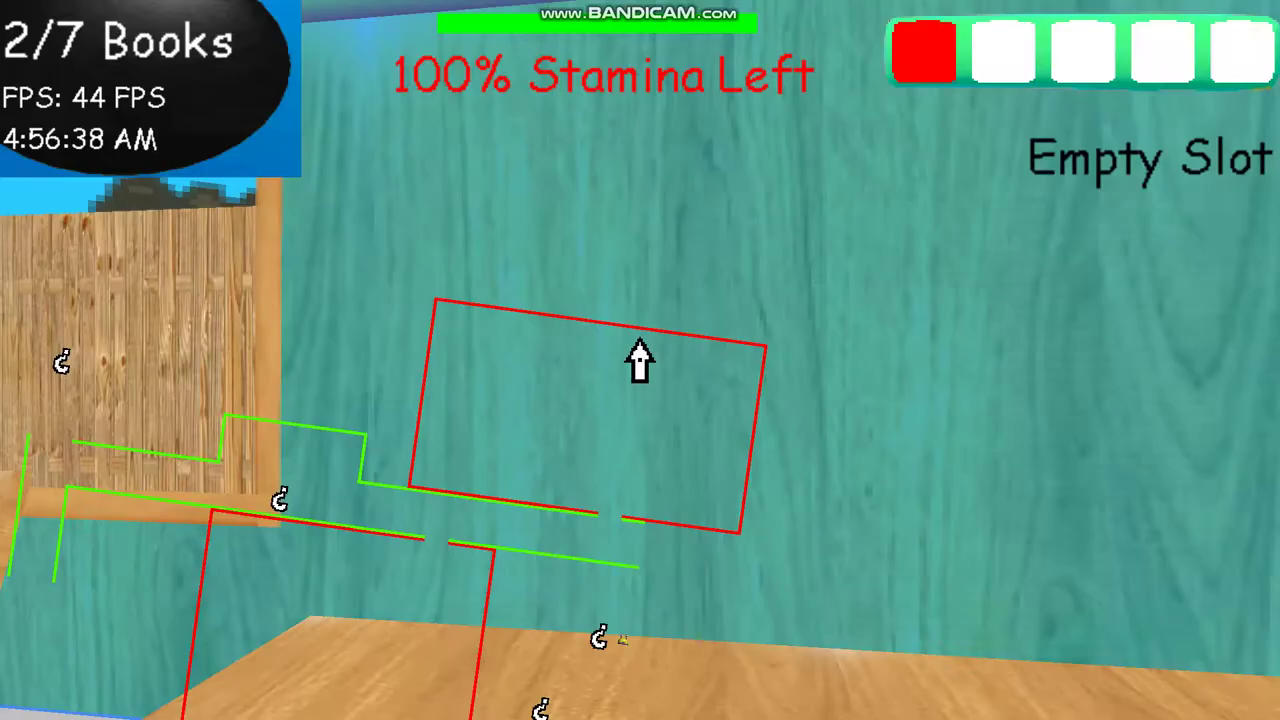
Leave the quiz and run down the corridor to pick up the quarter.
{"action": "key", "text": "w"}
{"action": "key", "text": "shift+w"}
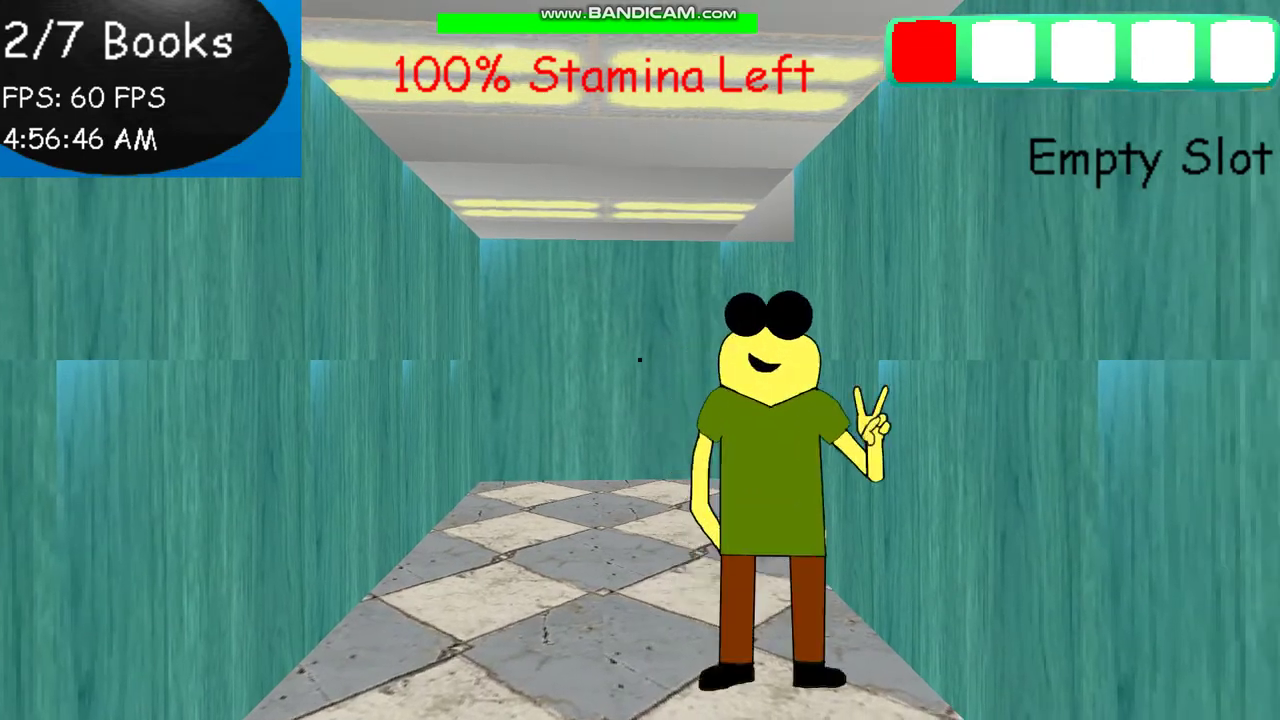
{"action": "key", "text": "shift+w"}
{"action": "key", "text": "shift+w"}
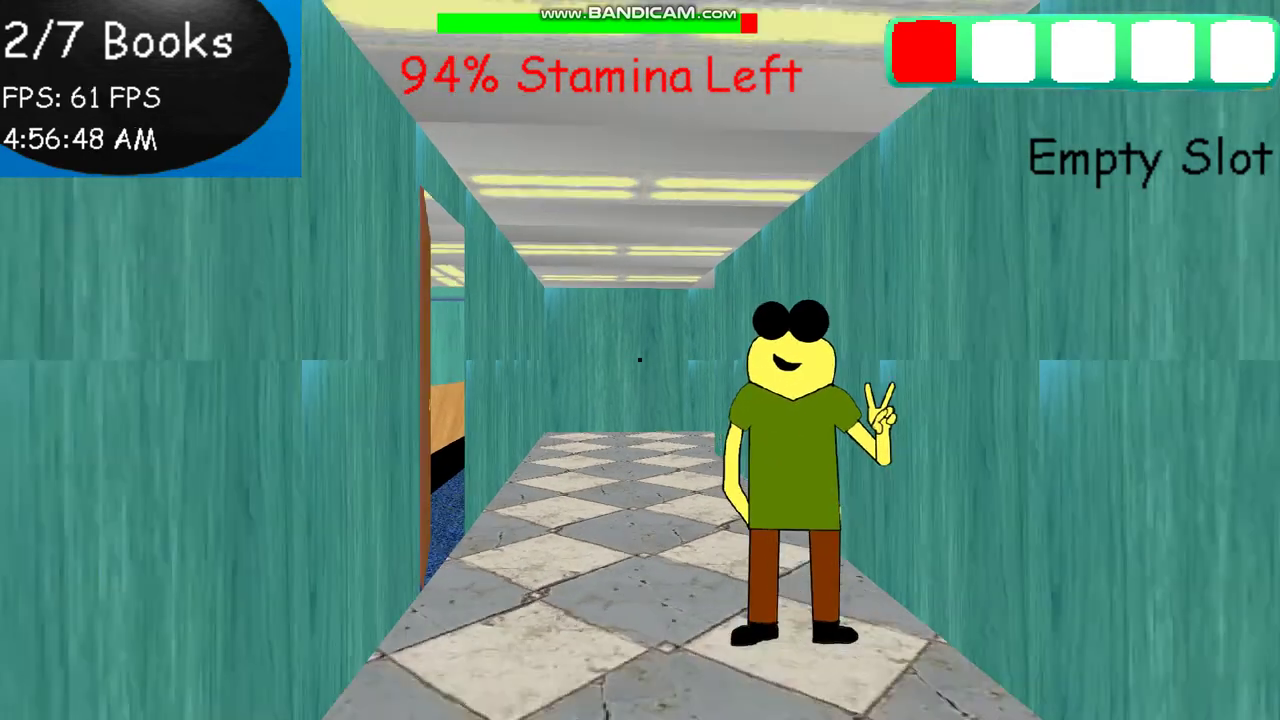
{"action": "key", "text": "w"}
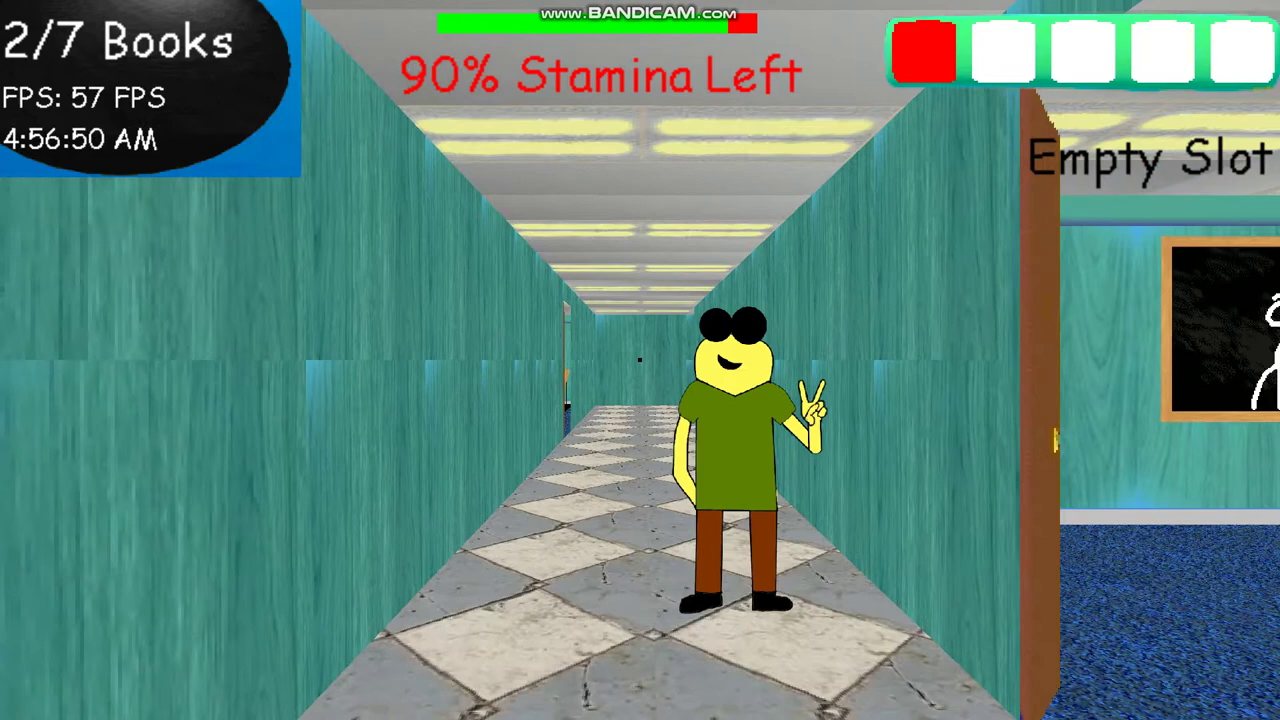
{"action": "key", "text": "w"}
{"action": "key", "text": "w"}
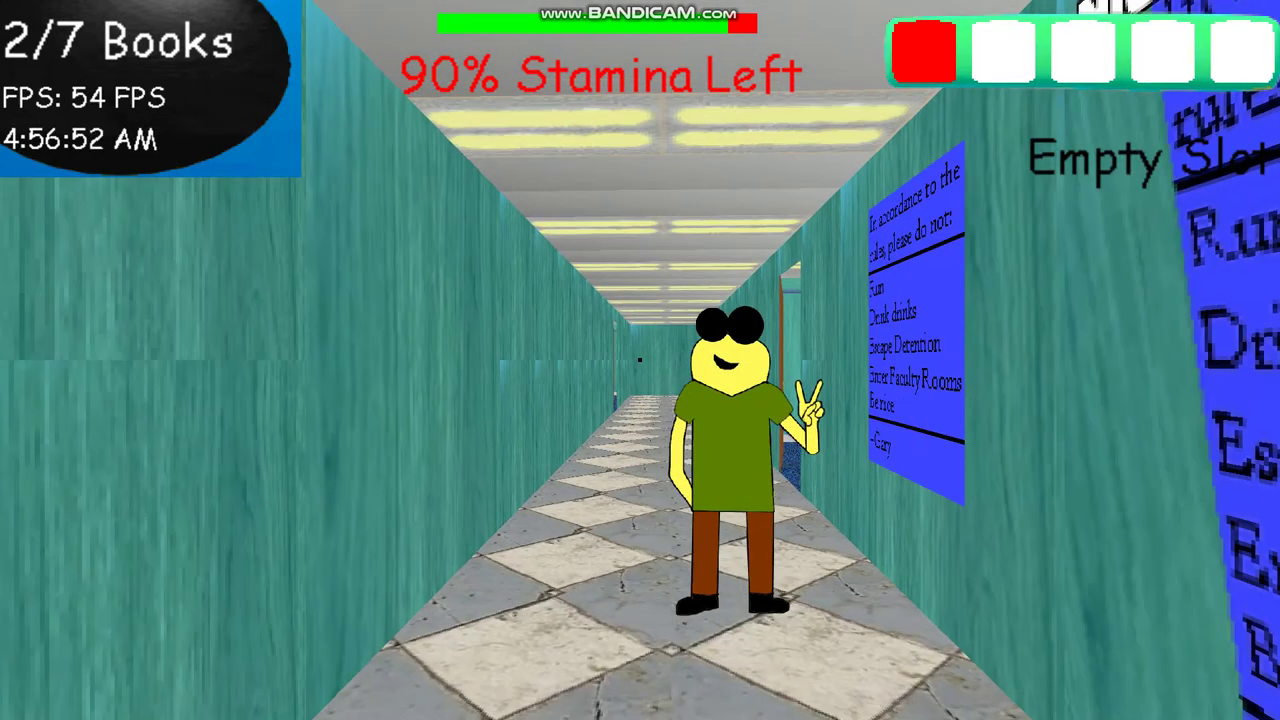
{"action": "key", "text": "s"}
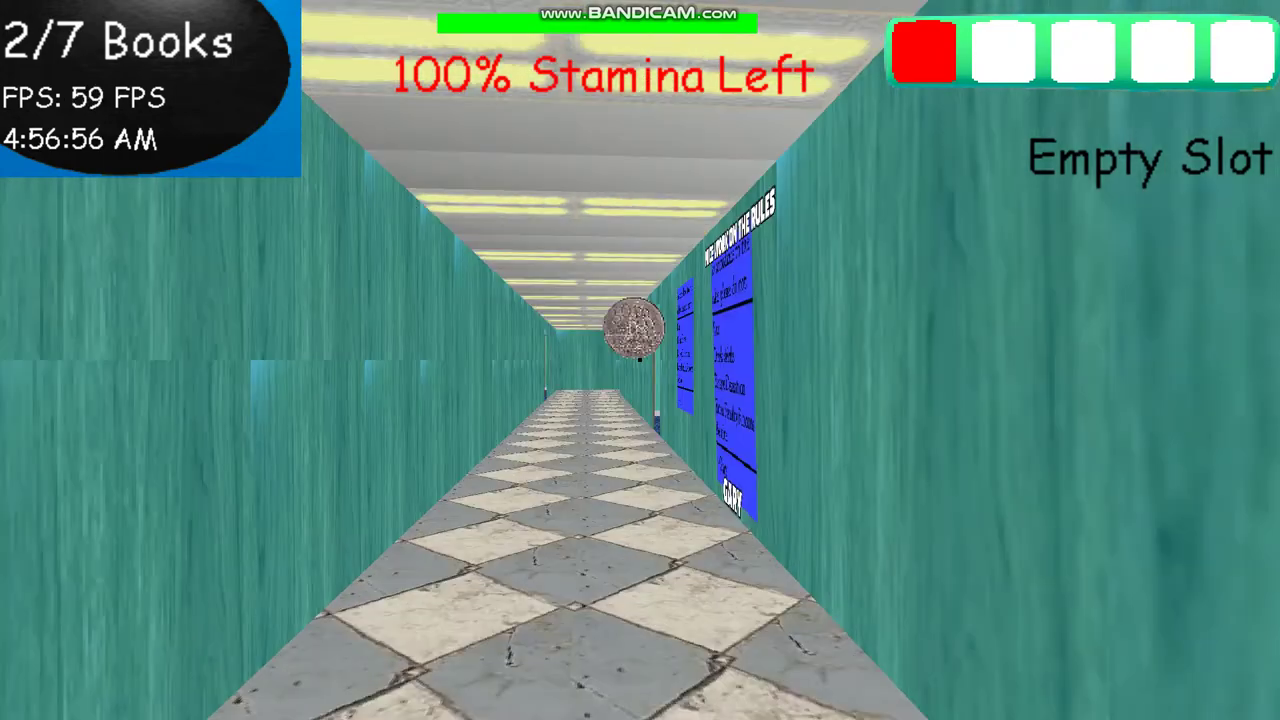
{"action": "key", "text": "Left"}
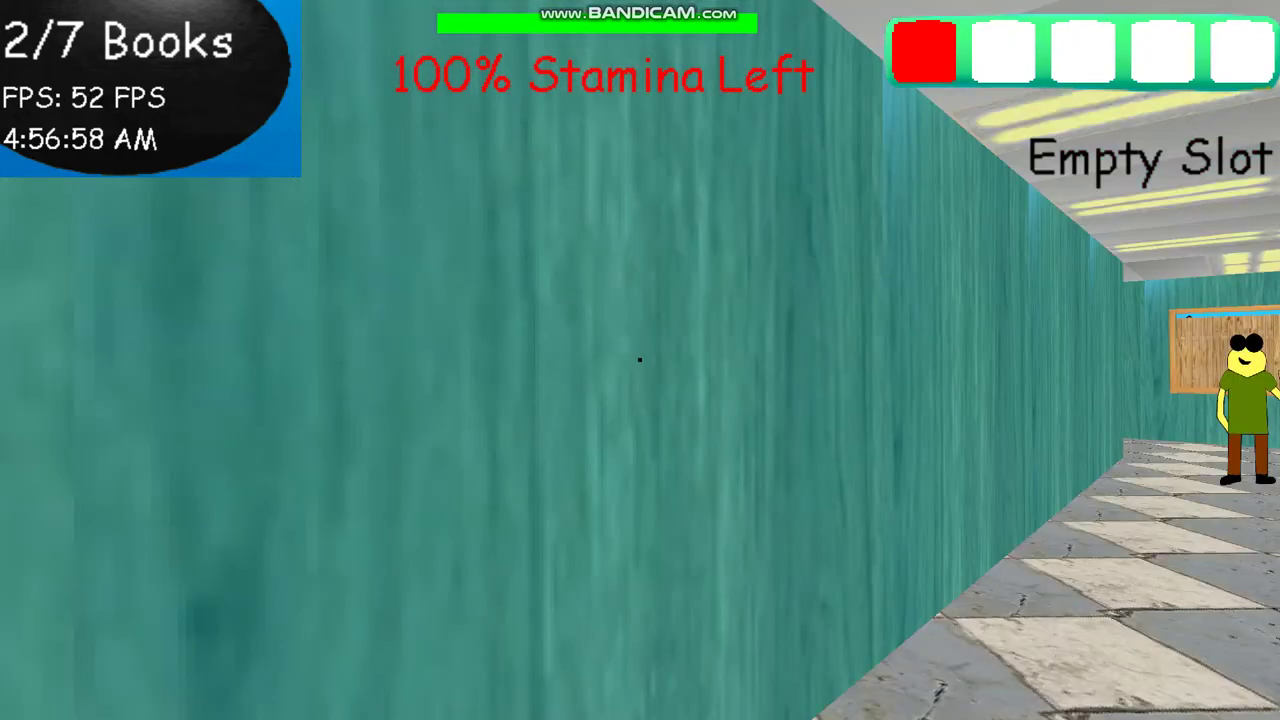
{"action": "key", "text": "Right"}
{"action": "left_click", "coordinate": [640, 400]}
Run toward the yellow character, back away from it, and head into the cafeteria.
{"action": "key", "text": "shift+w"}
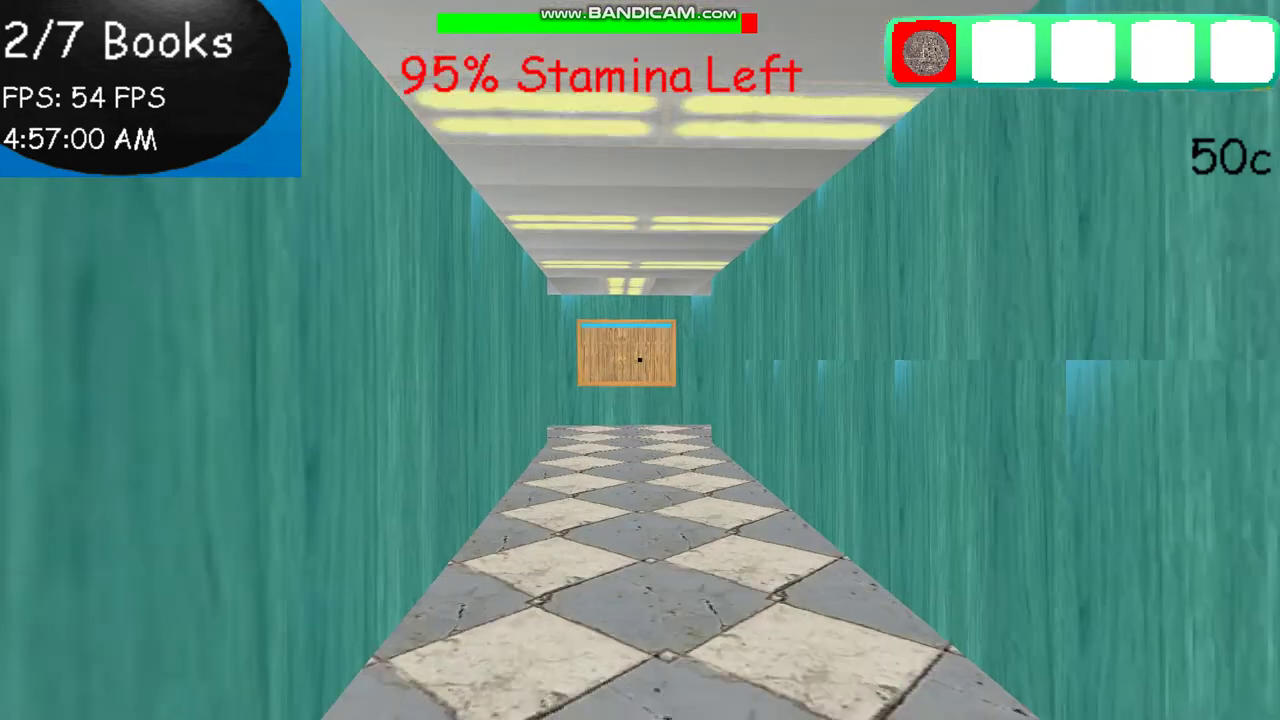
{"action": "key", "text": "shift+w"}
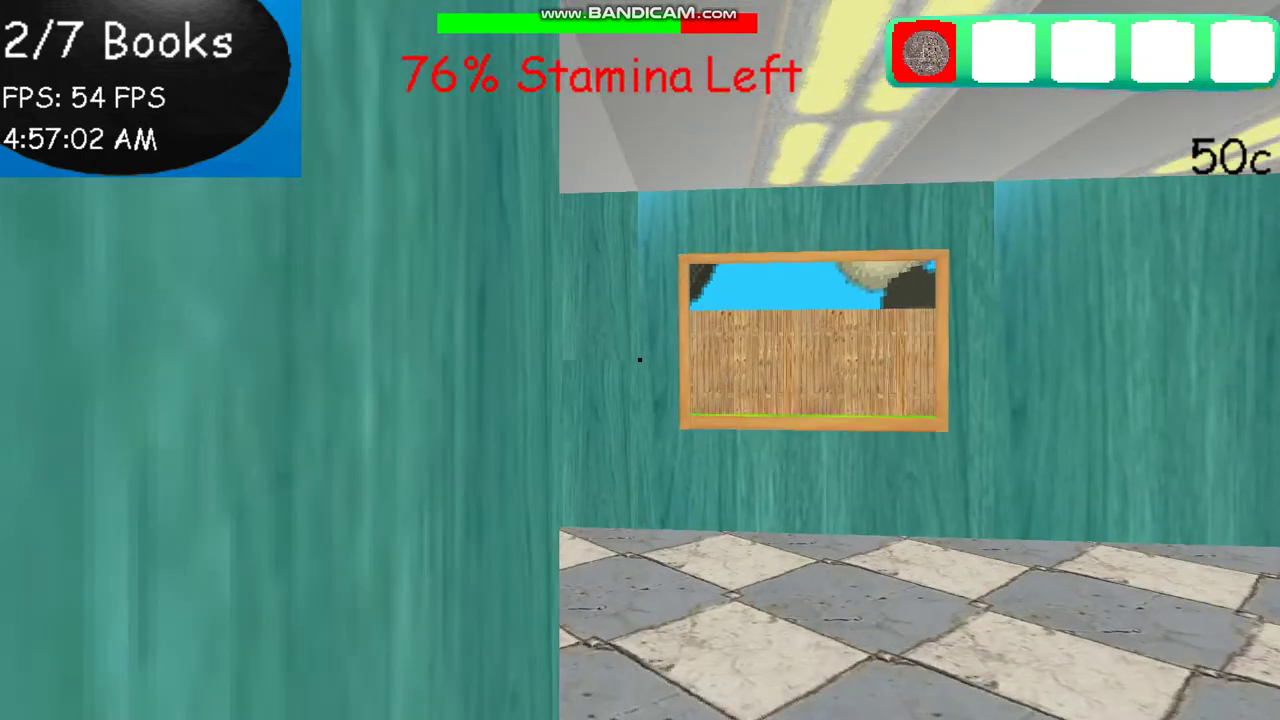
{"action": "key", "text": "Right"}
{"action": "key", "text": "w"}
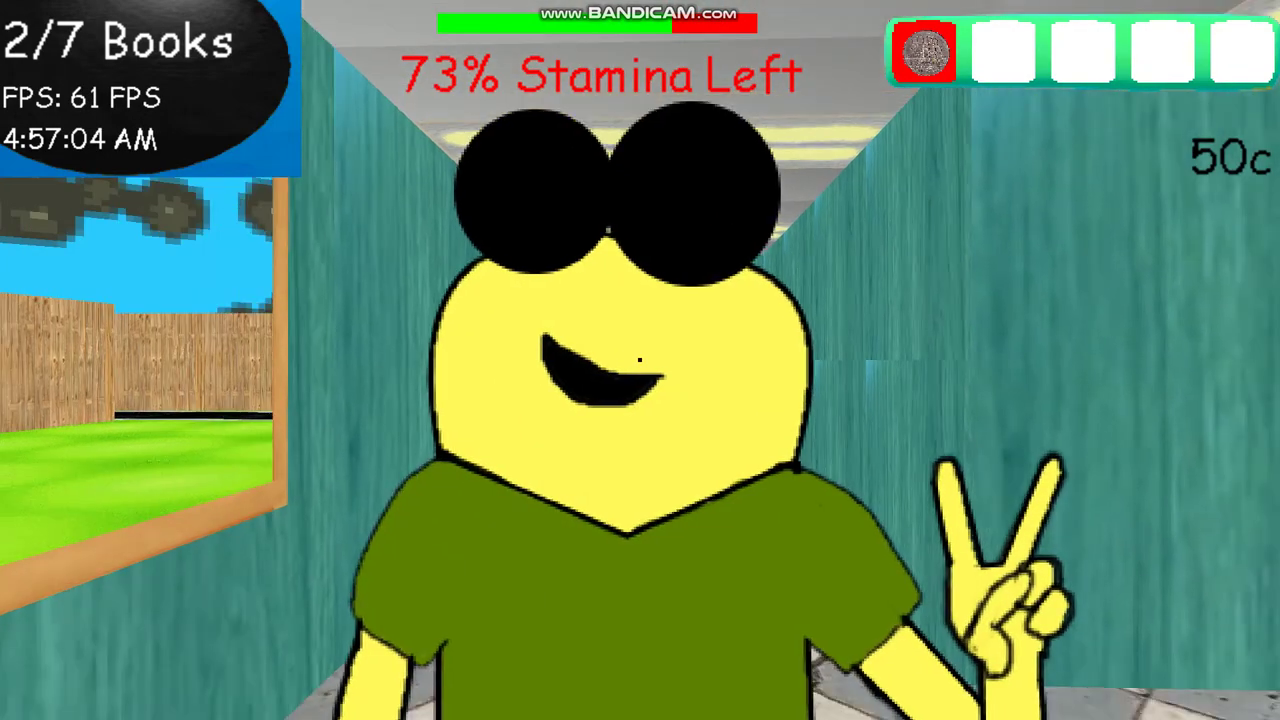
{"action": "key", "text": "shift+s"}
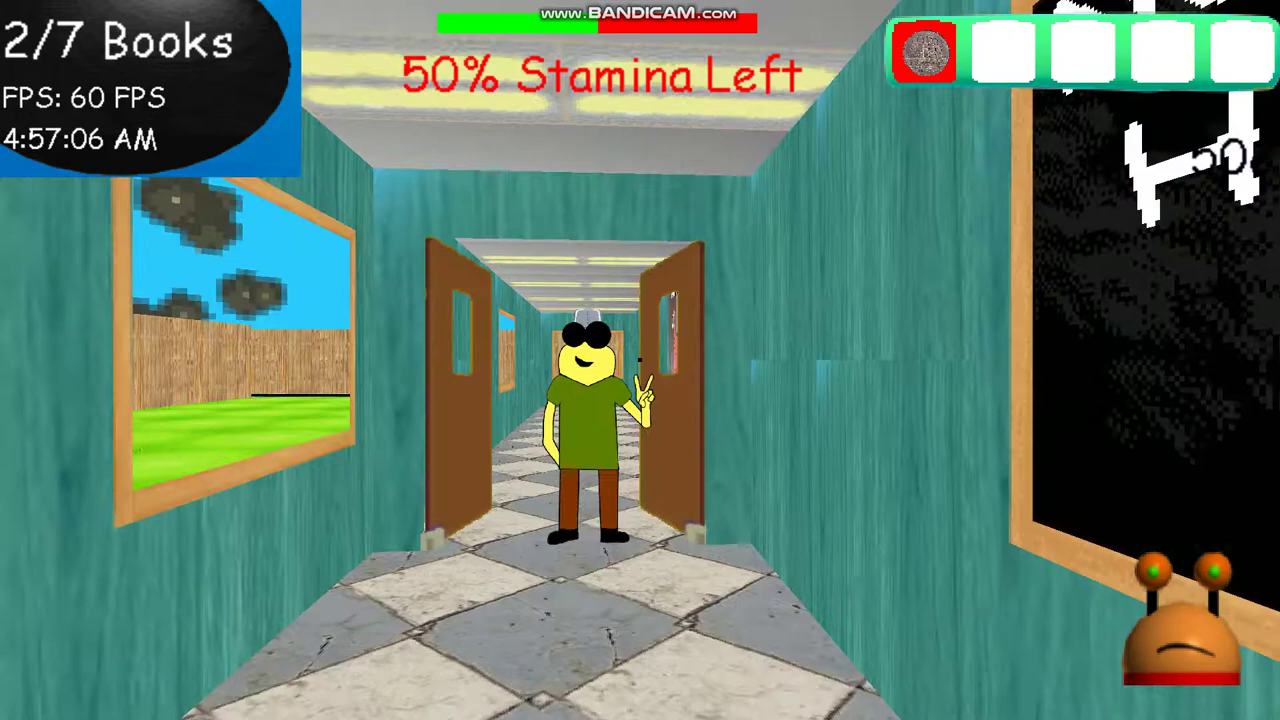
{"action": "key", "text": "shift+s"}
{"action": "key", "text": "Left"}
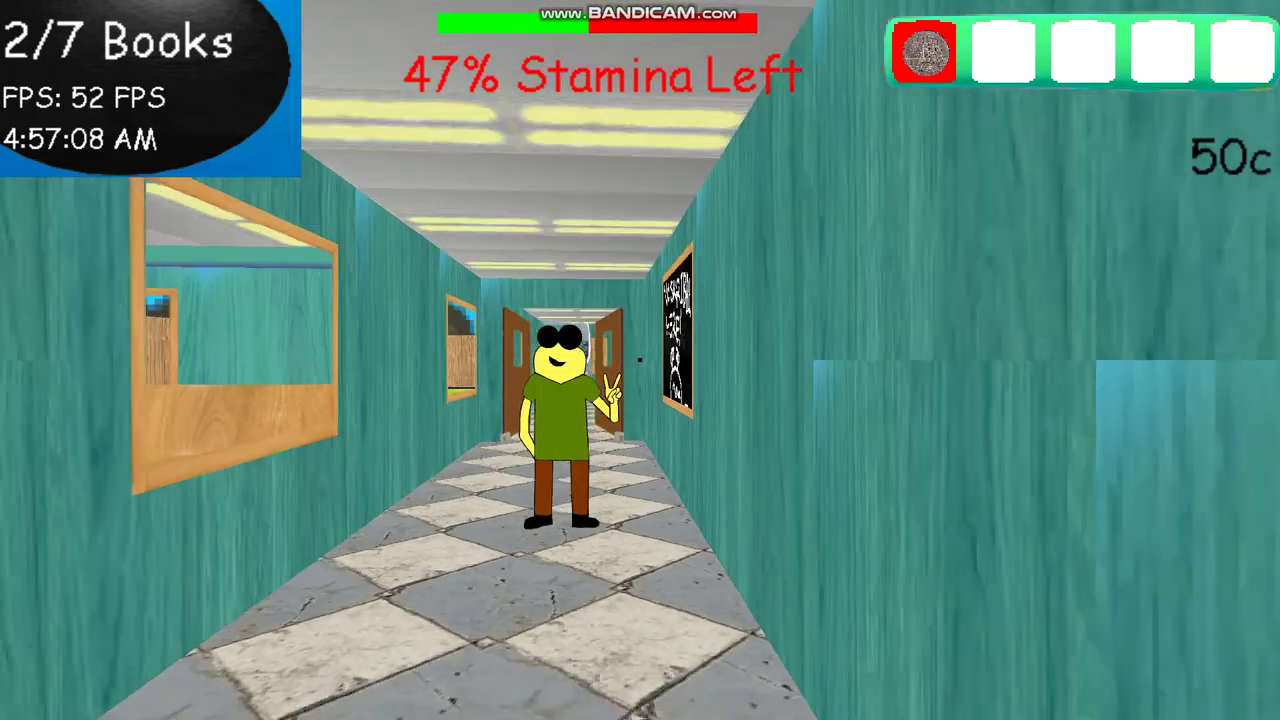
{"action": "key", "text": "a"}
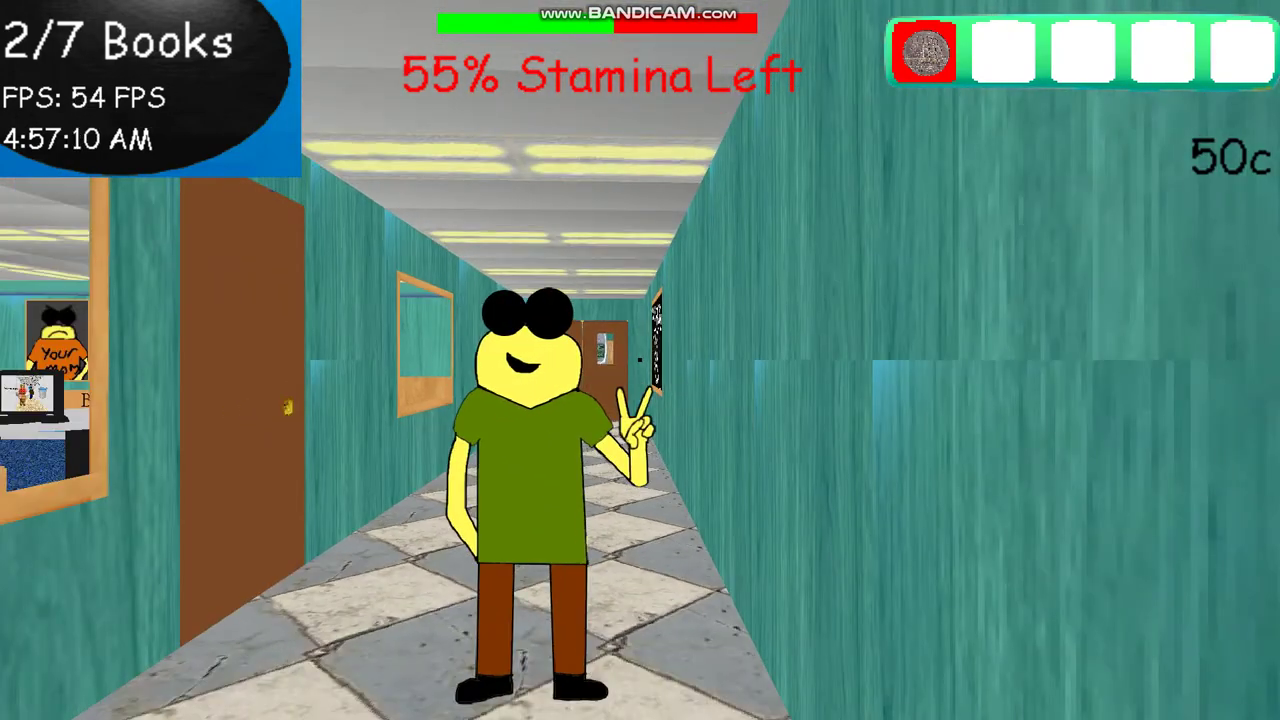
{"action": "key", "text": "w"}
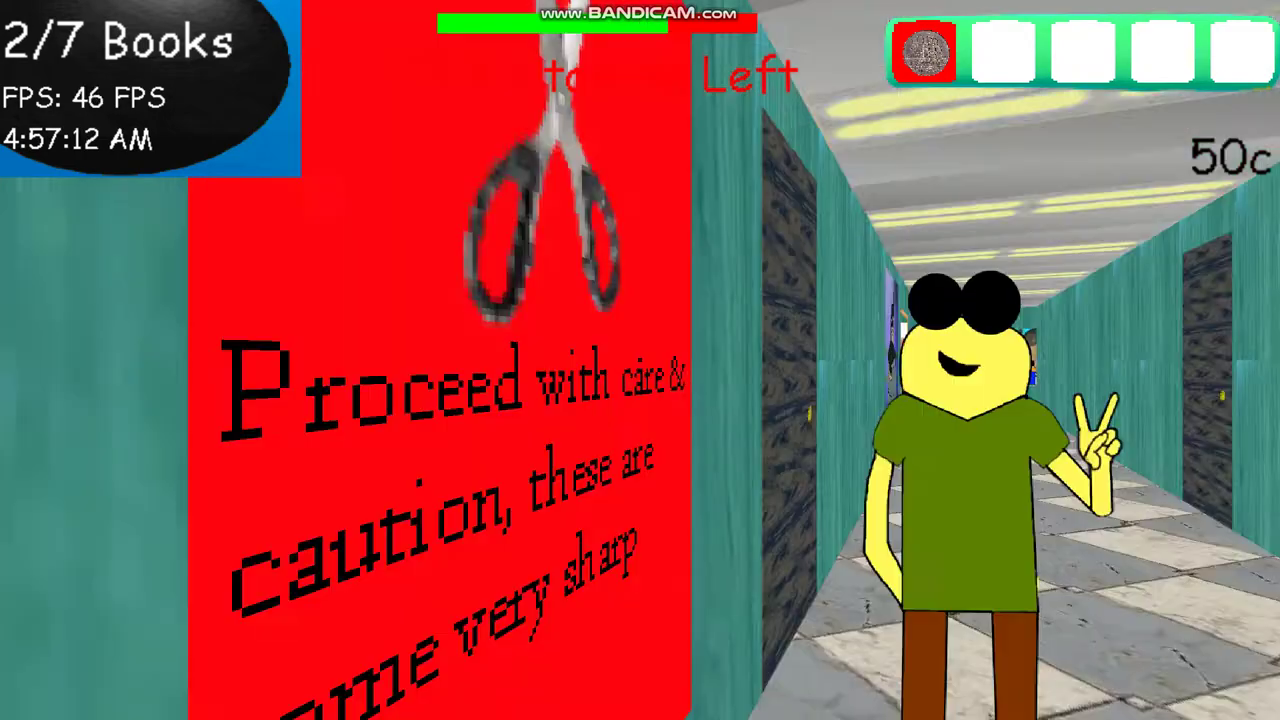
{"action": "key", "text": "w"}
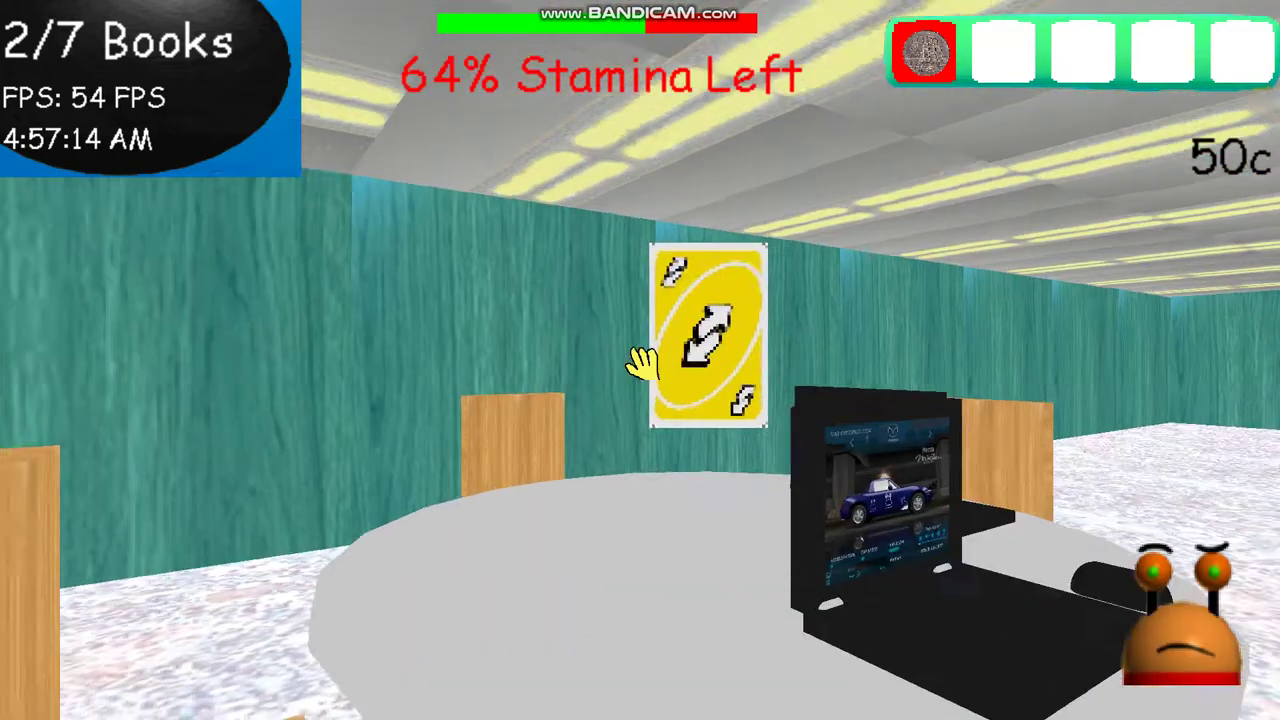
Pick up the reverse card, Sharp Scissors, cassette tape and coin in the cafeteria.
{"action": "left_click", "coordinate": [641, 362]}
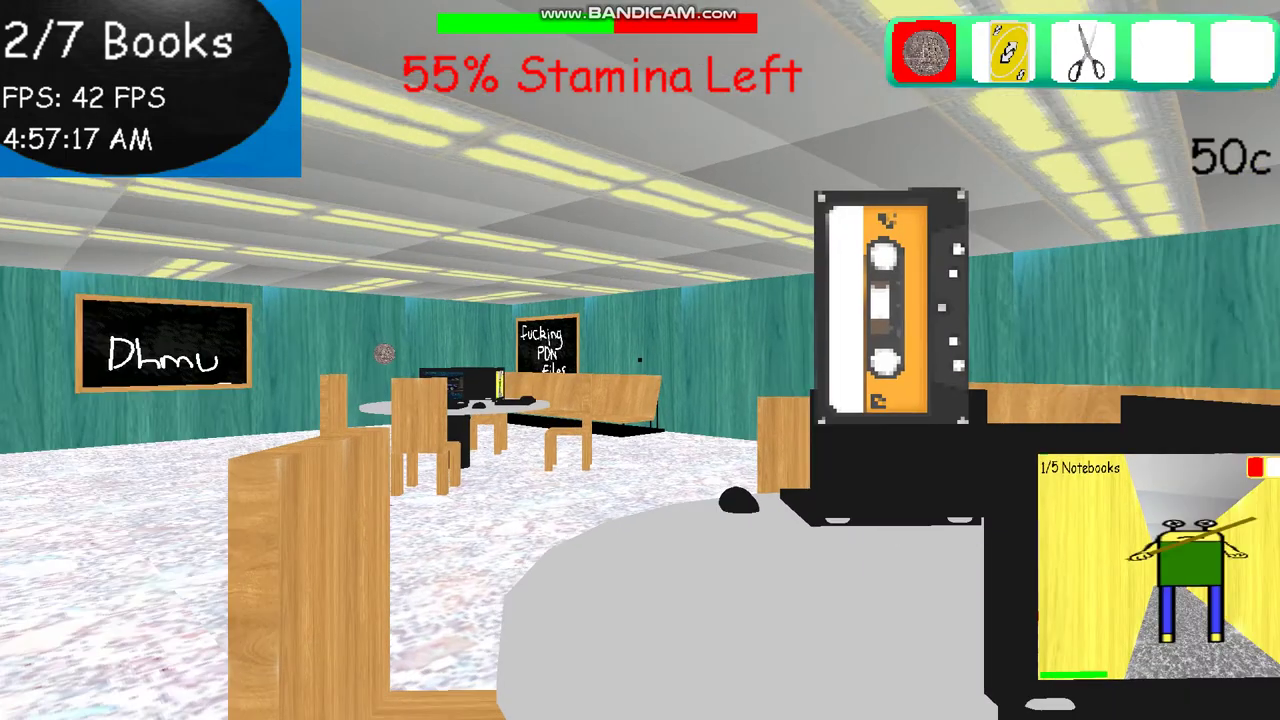
{"action": "left_click", "coordinate": [641, 362]}
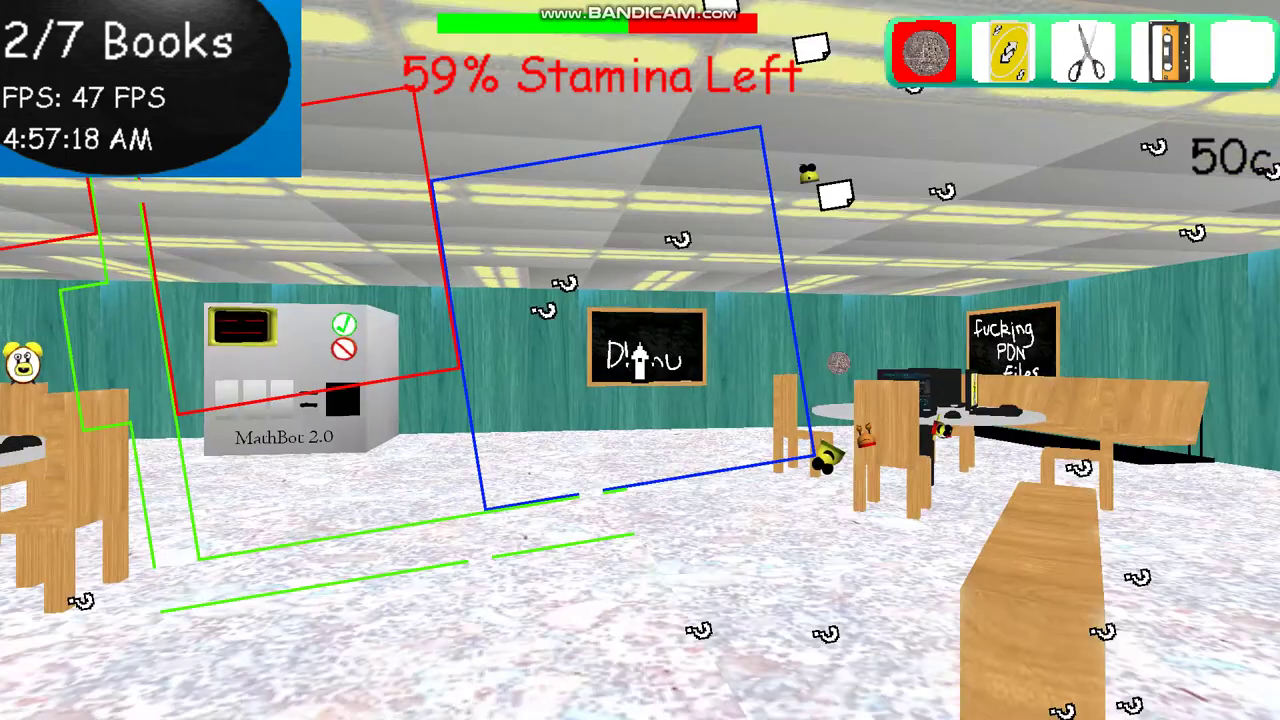
{"action": "key", "text": "w"}
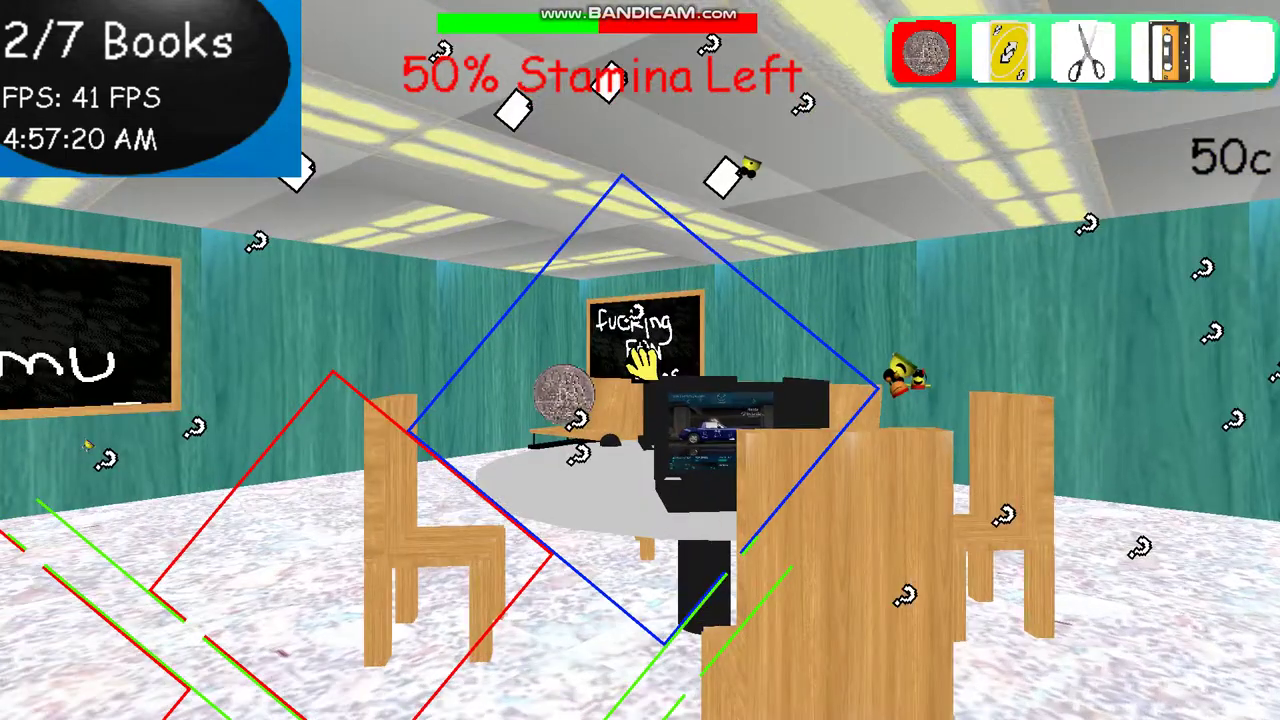
{"action": "left_click", "coordinate": [641, 362]}
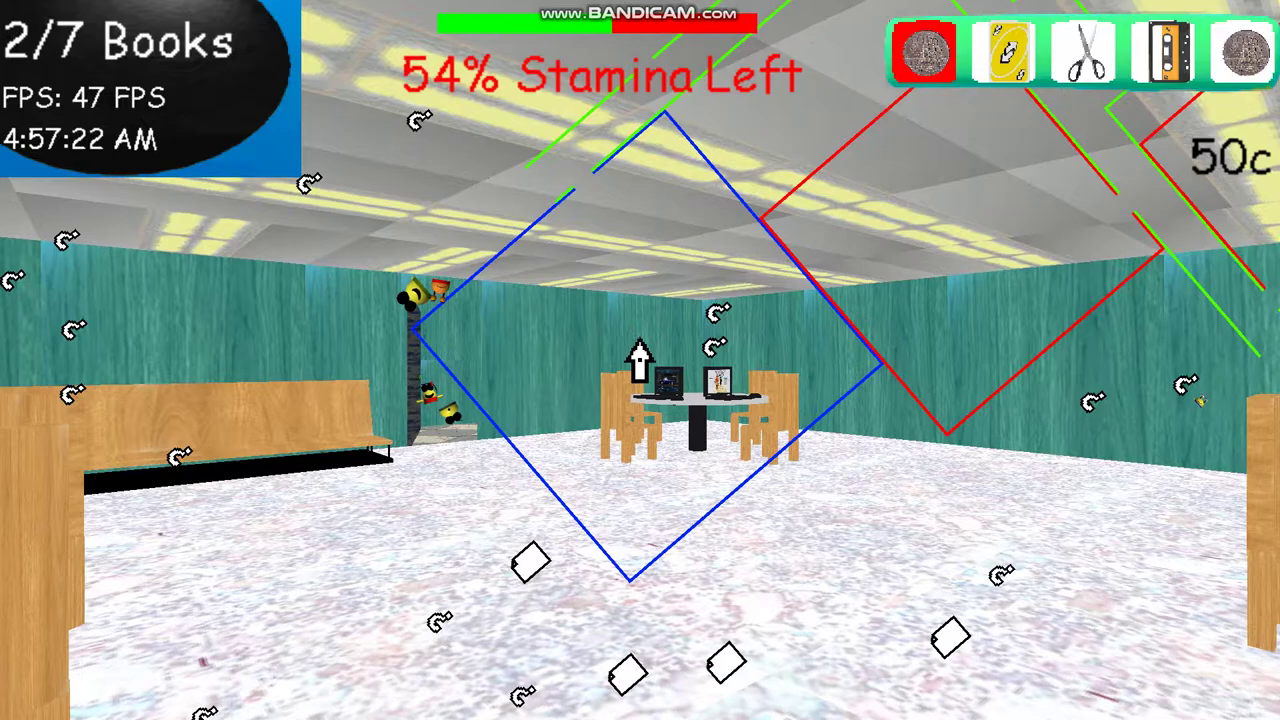
{"action": "key", "text": "a"}
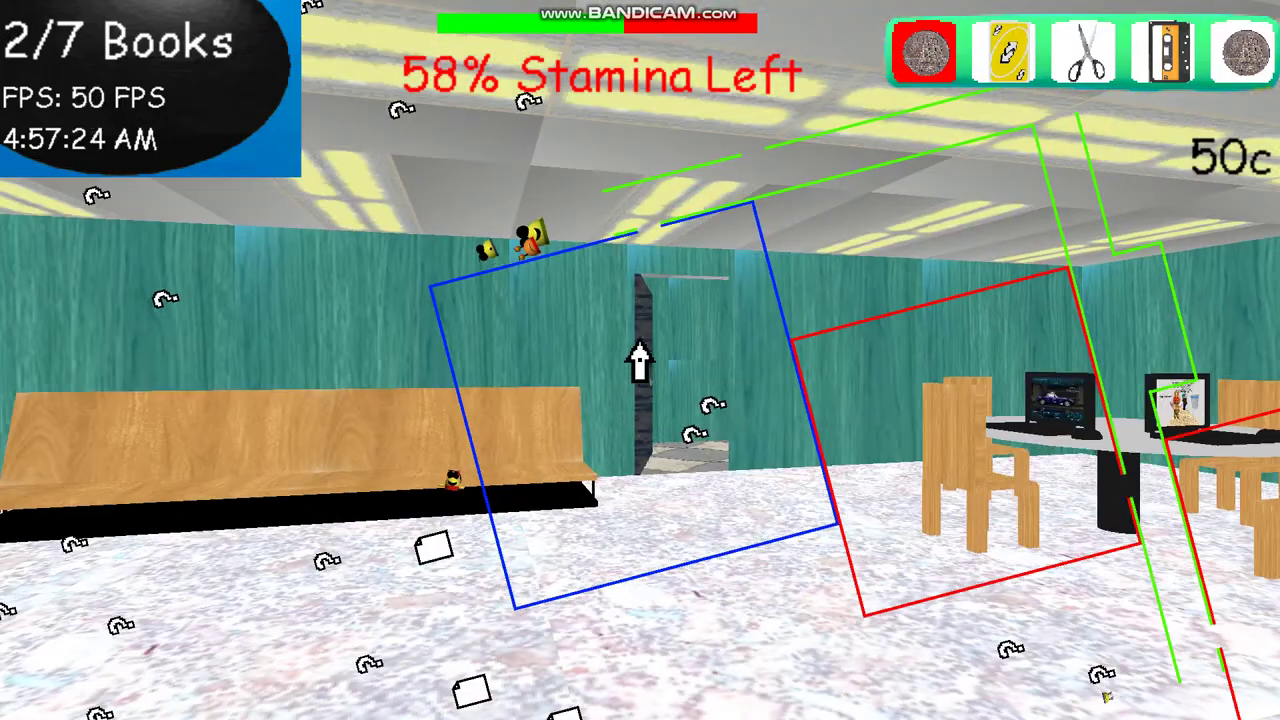
Use the reverse card, select Sharp Scissors, then grab and use the alarm clock.
{"action": "key", "text": "2"}
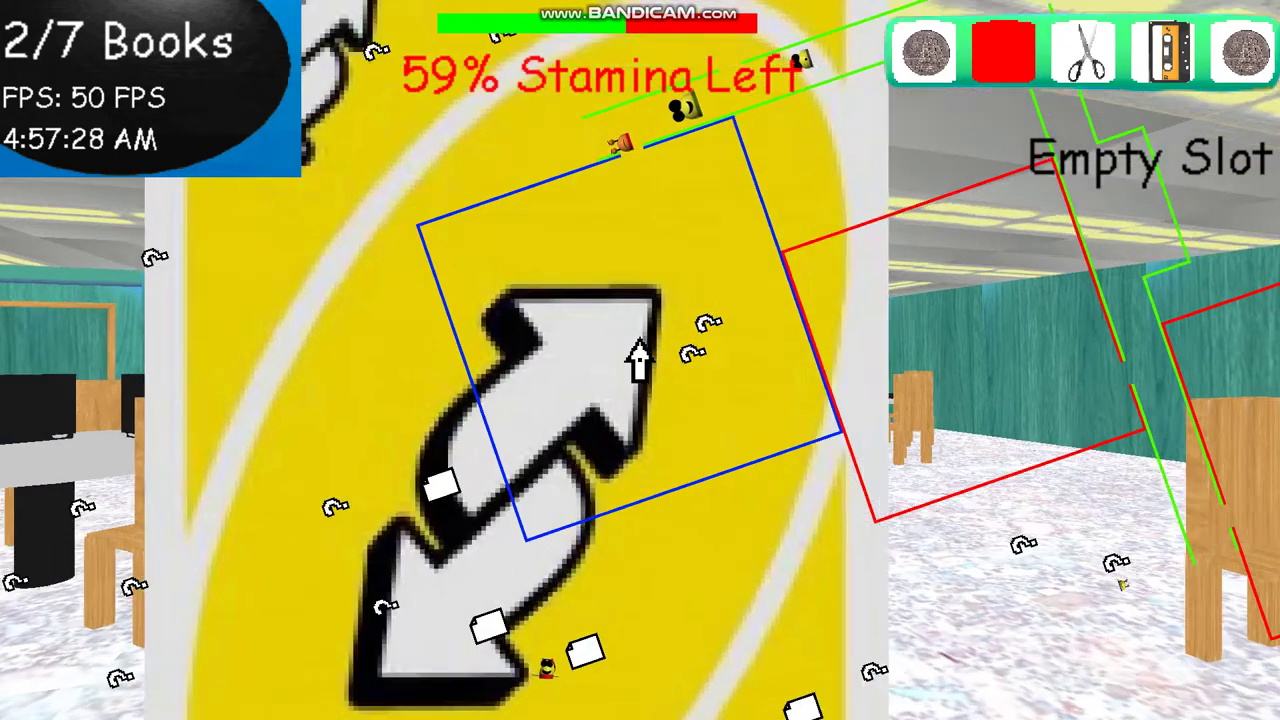
{"action": "key", "text": "3"}
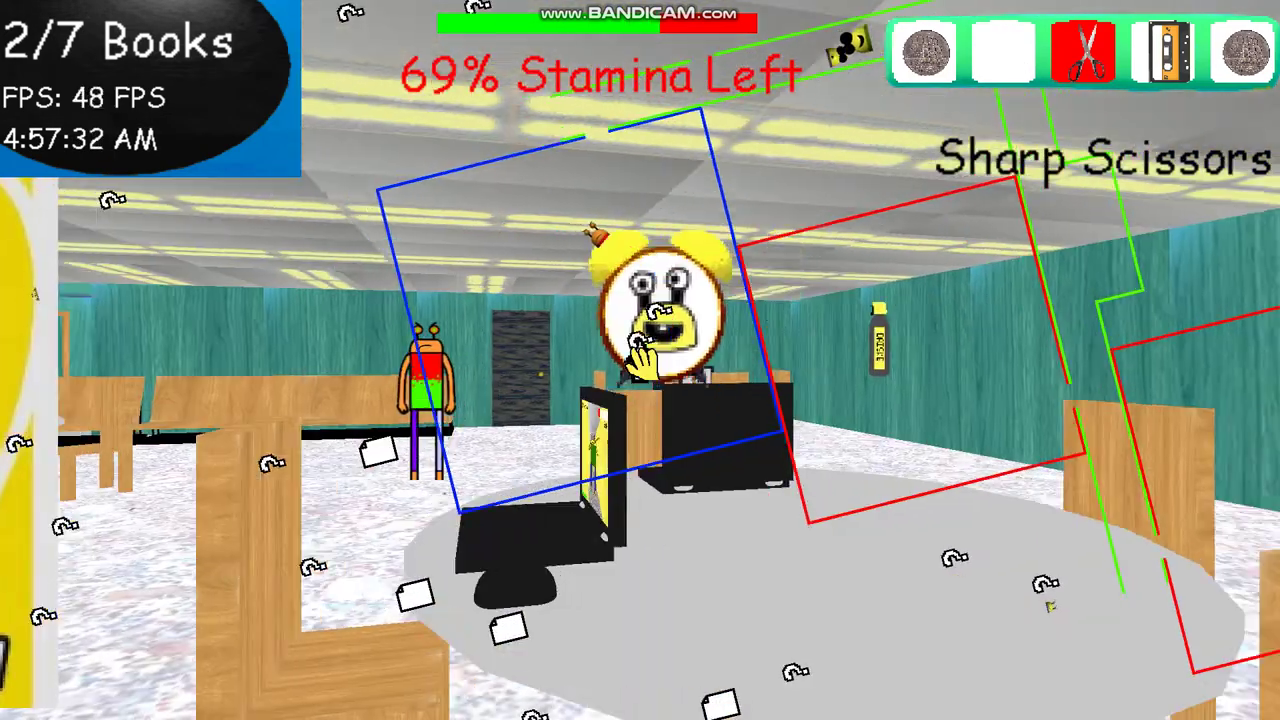
{"action": "left_click", "coordinate": [640, 360]}
{"action": "key", "text": "2"}
{"action": "right_click", "coordinate": [640, 360]}
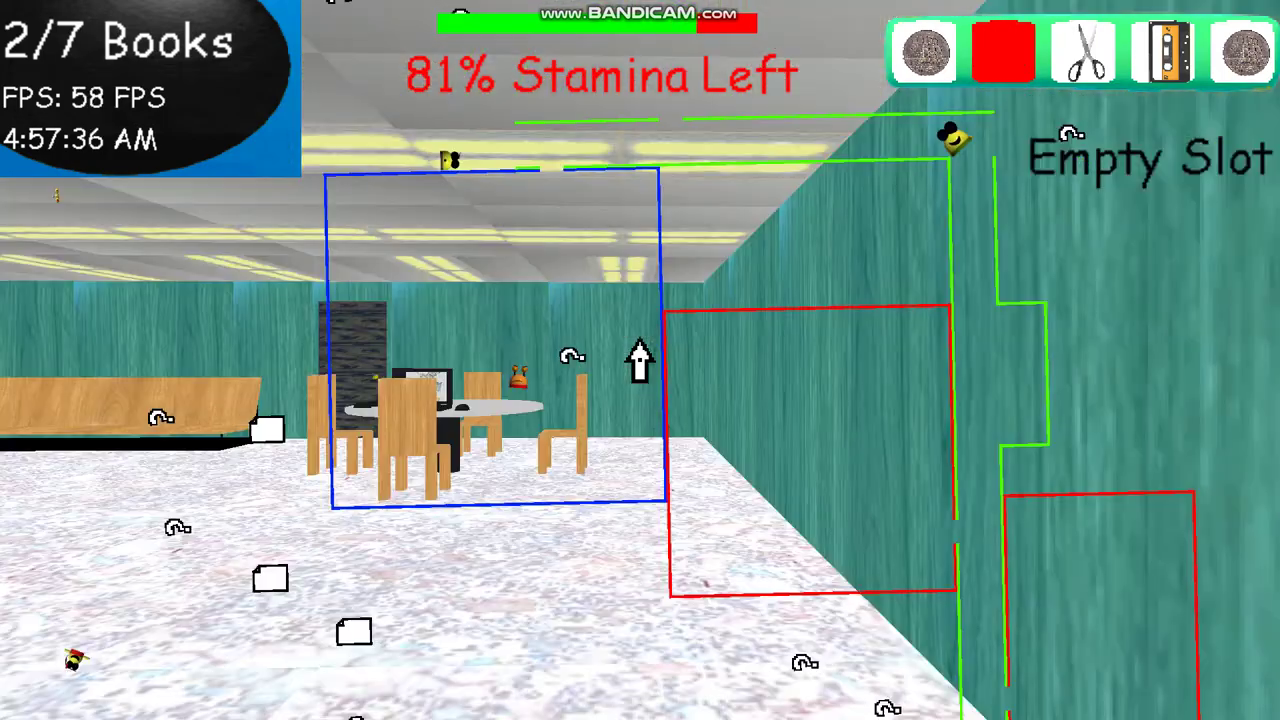
Sprint down the hallway into the character poster room.
{"action": "key", "text": "shift+w"}
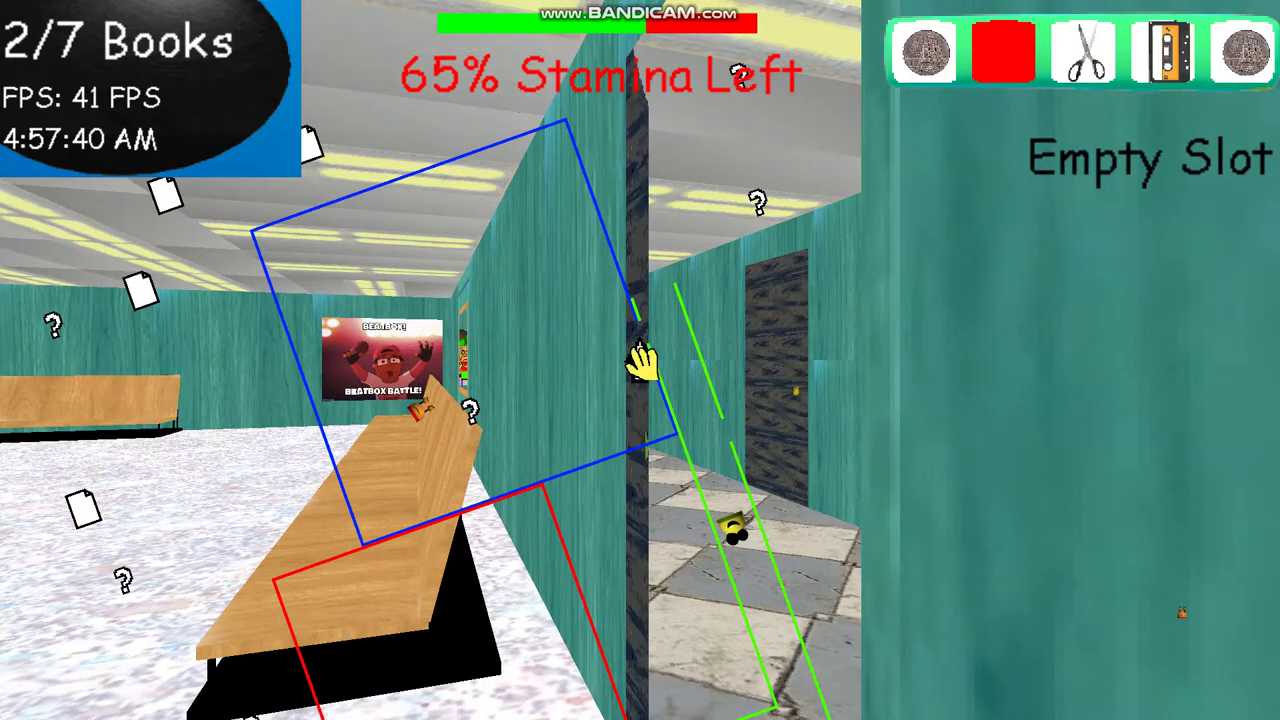
{"action": "key", "text": "shift+w"}
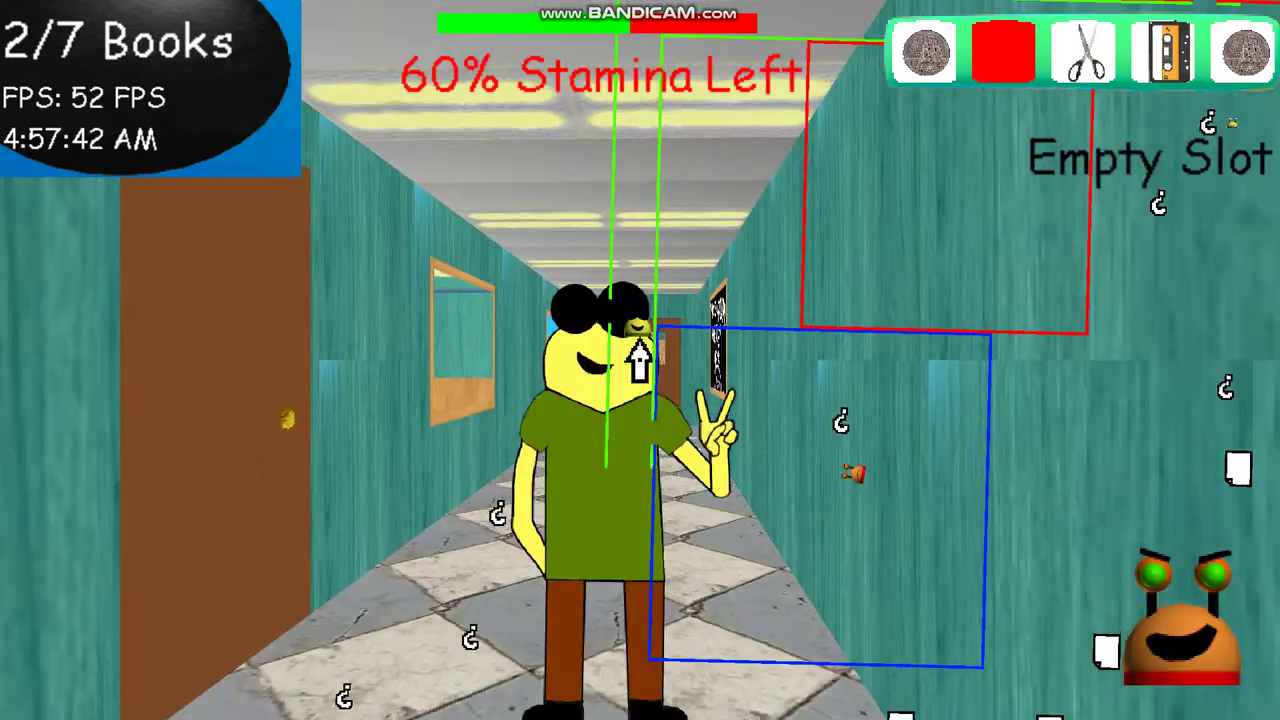
{"action": "key", "text": "shift+w"}
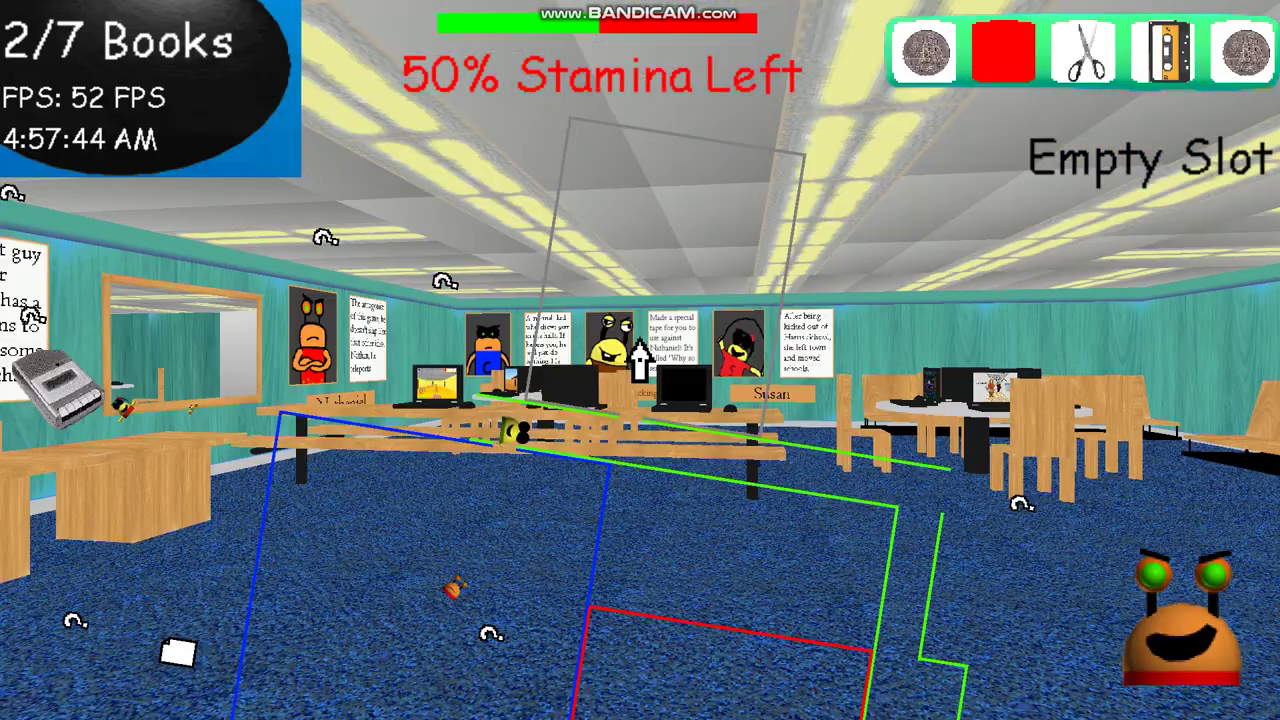
{"action": "scroll", "coordinate": [640, 360], "scroll_direction": "down", "scroll_amount": 2}
Insert the Mocking Guy tape, then walk past the Petrol Bot, Max Sweeperman and Jacob posters.
{"action": "left_click", "coordinate": [640, 360]}
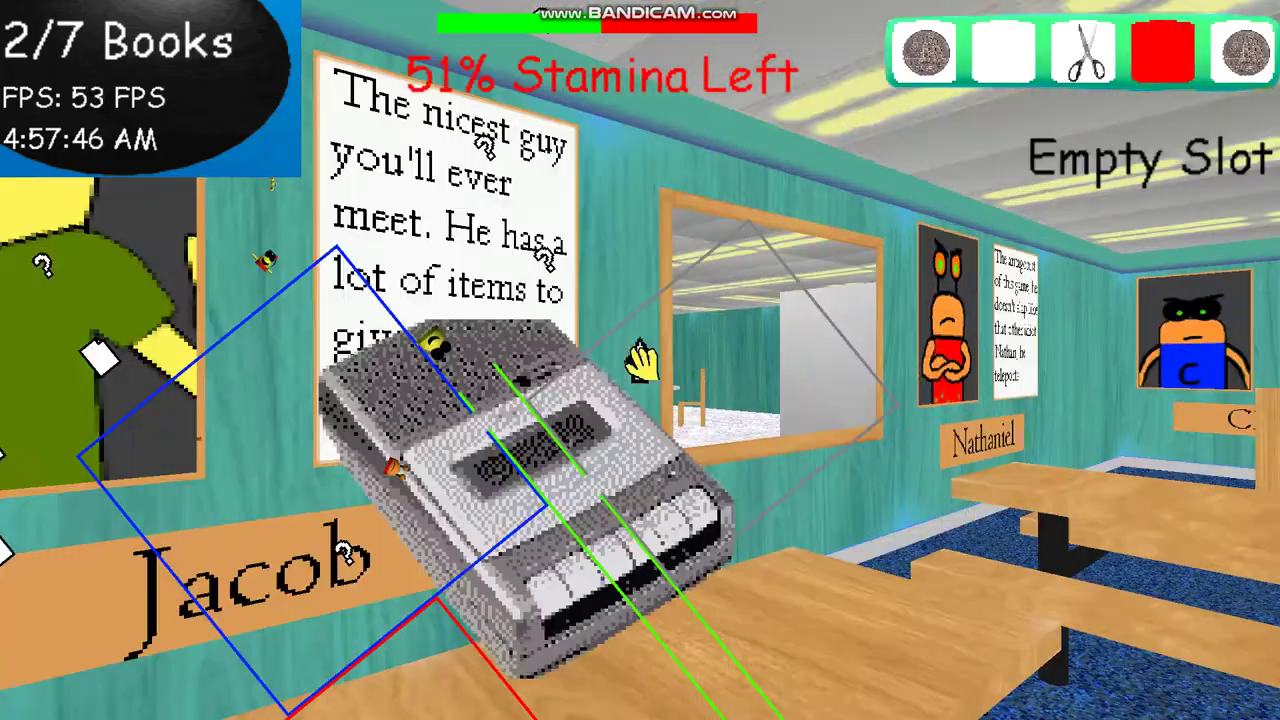
{"action": "left_click_drag", "start_coordinate": [640, 360], "coordinate": [640, 360]}
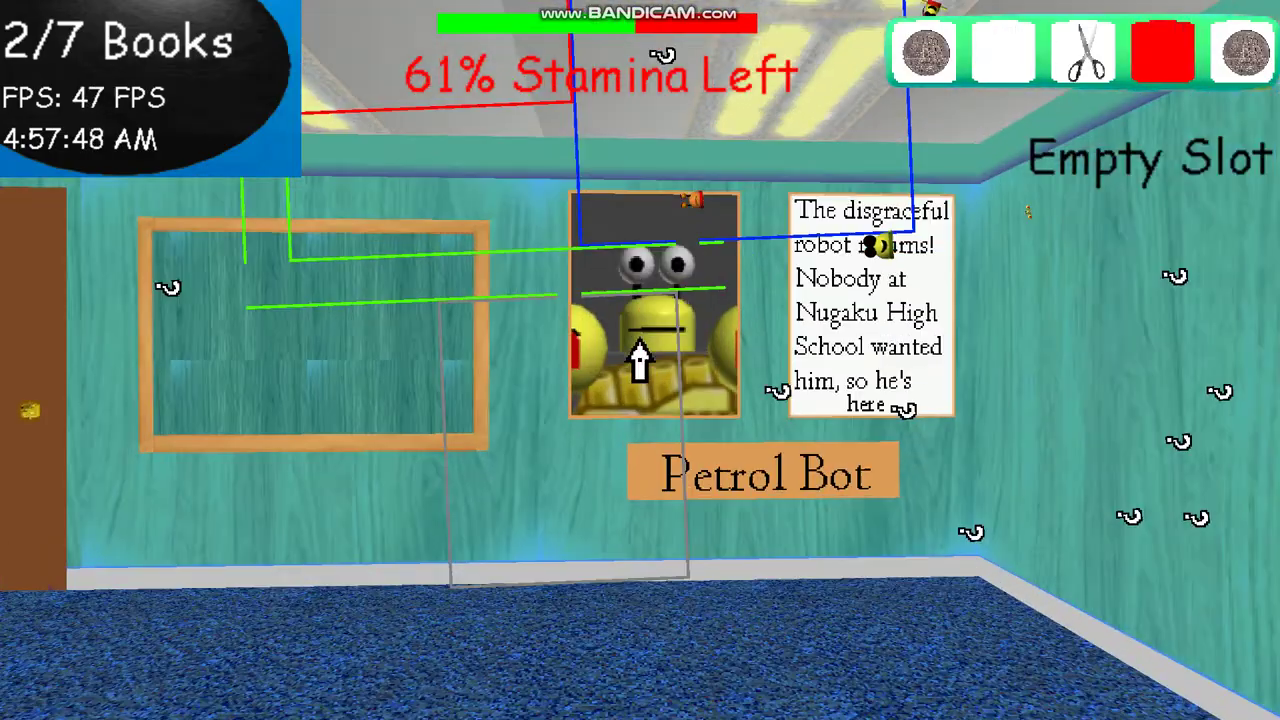
{"action": "key", "text": "w"}
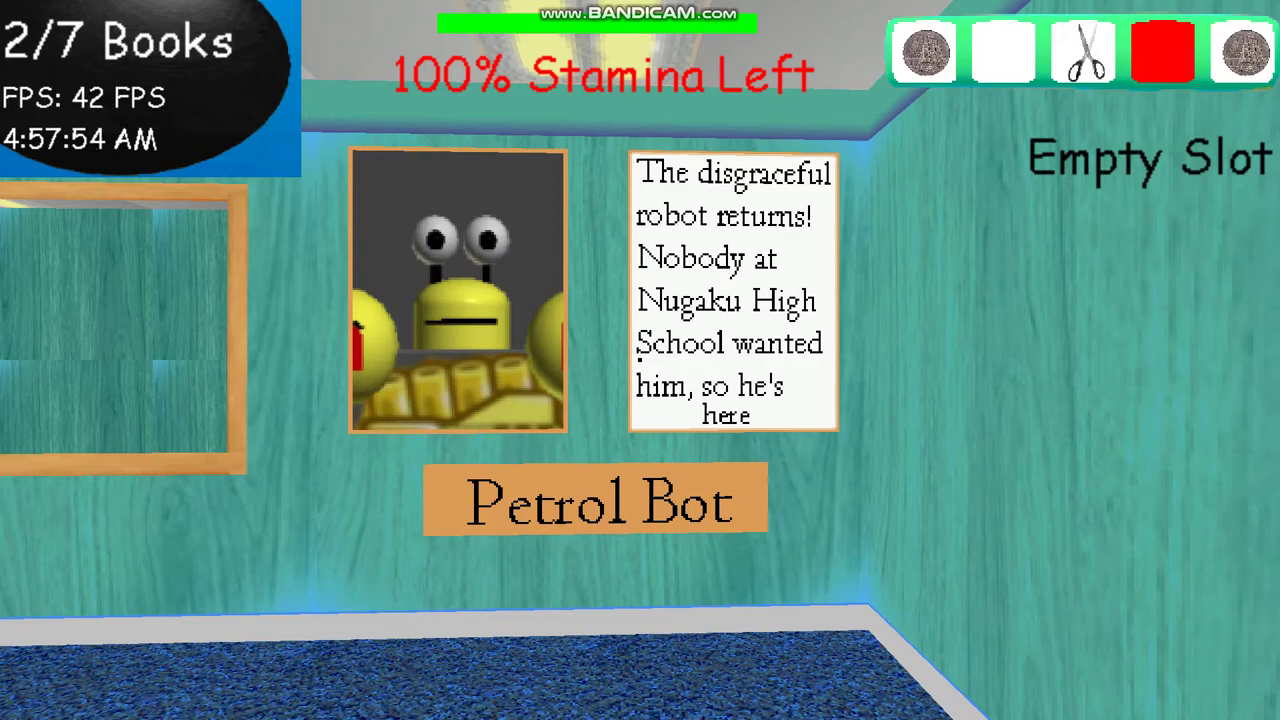
{"action": "key", "text": "a"}
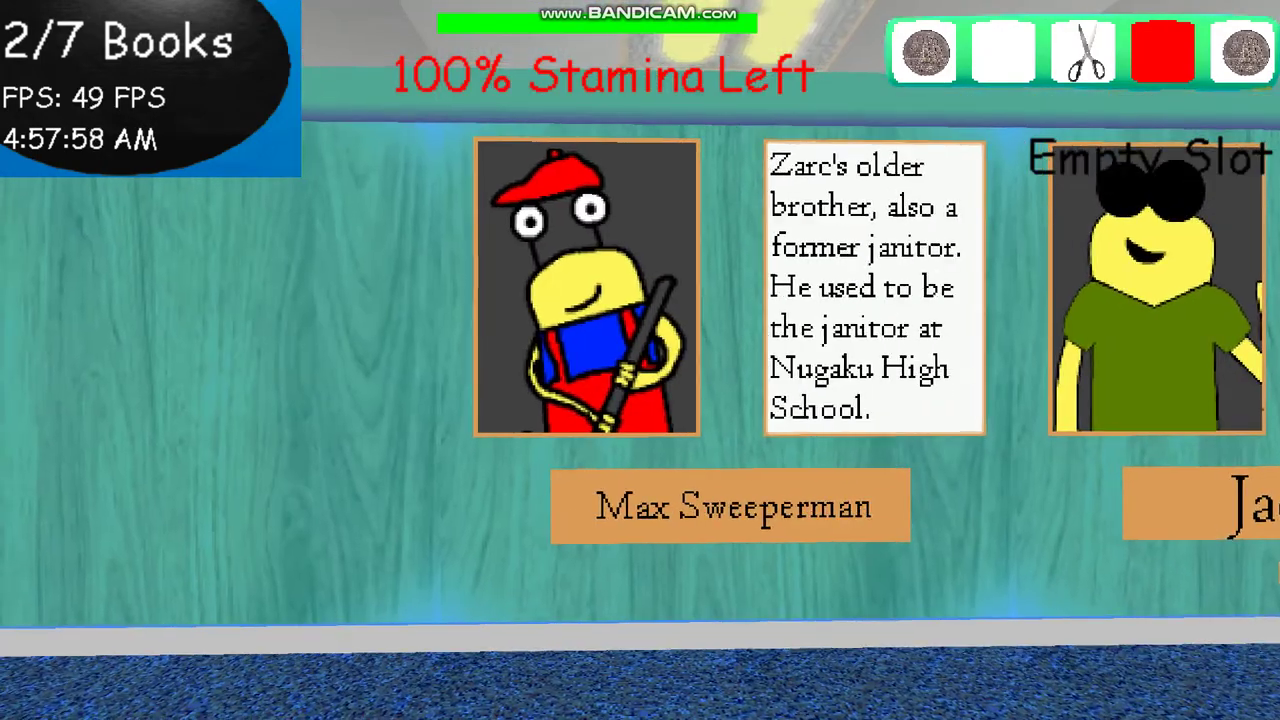
{"action": "key", "text": "d"}
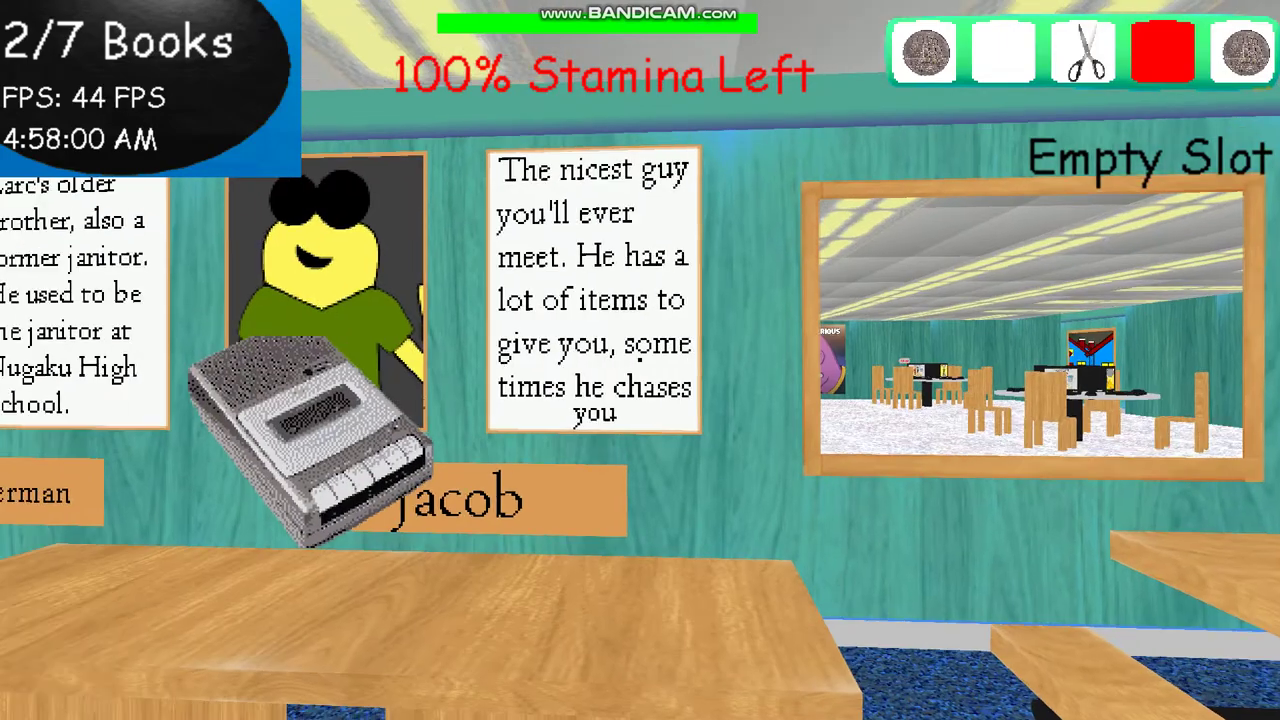
{"action": "key", "text": "d"}
Walk around the room to view the Gary, Brad and Susan posters.
{"action": "key", "text": "shift+w"}
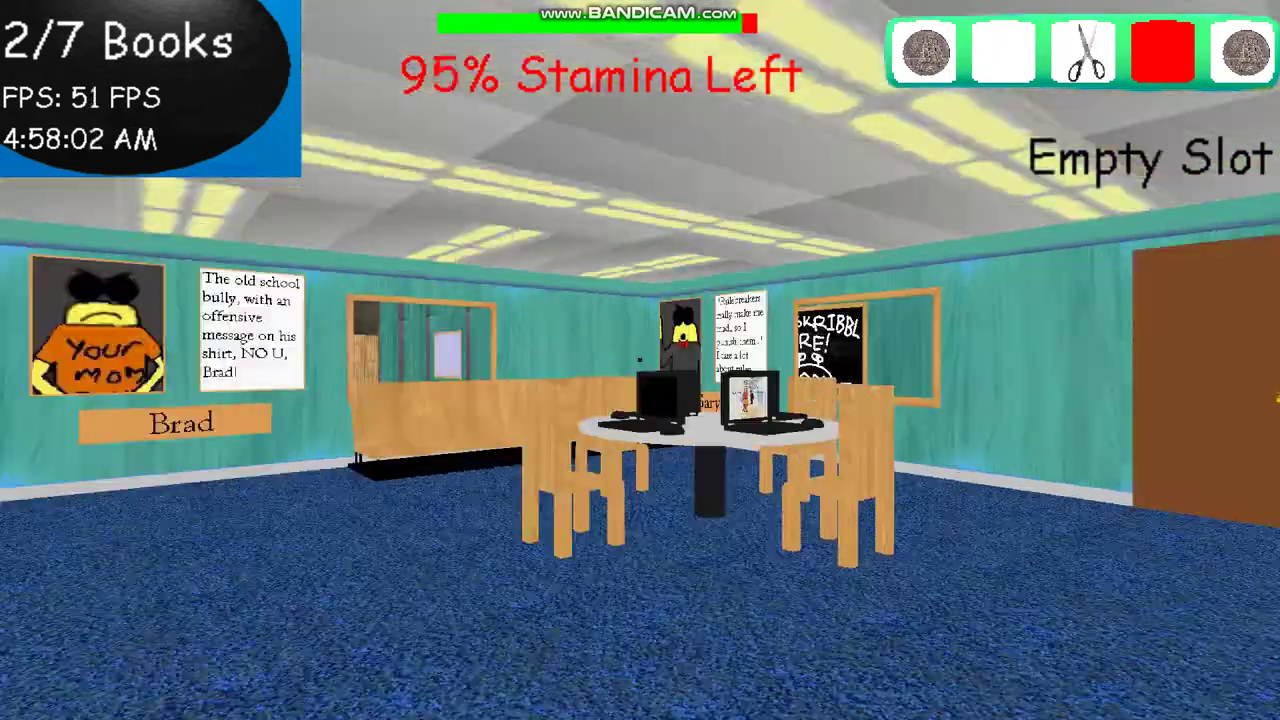
{"action": "key", "text": "shift+w"}
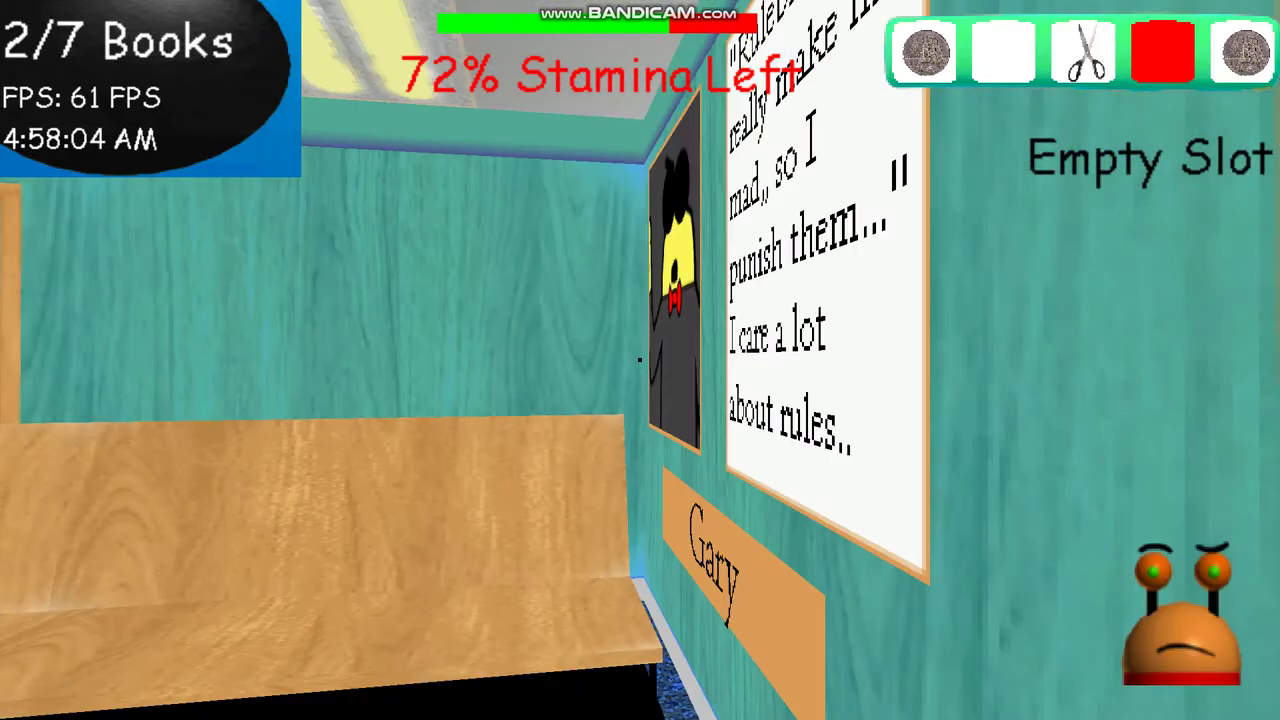
{"action": "key", "text": "s"}
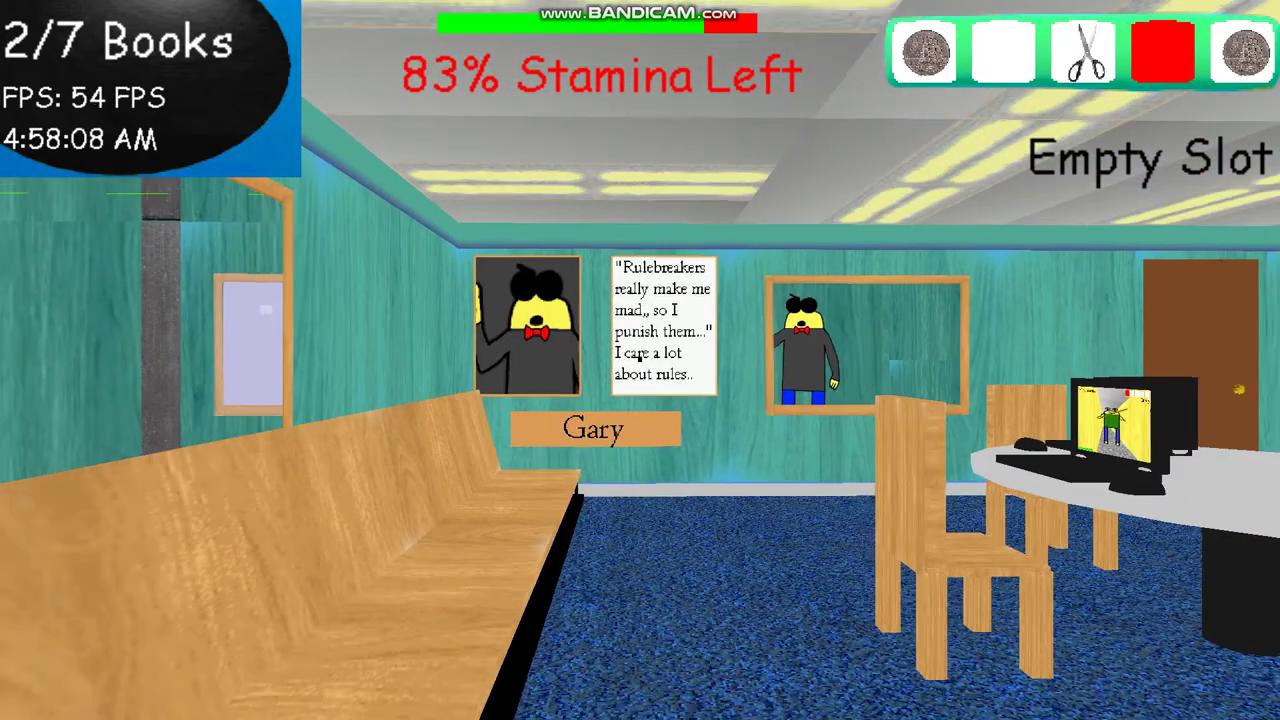
{"action": "key", "text": "w"}
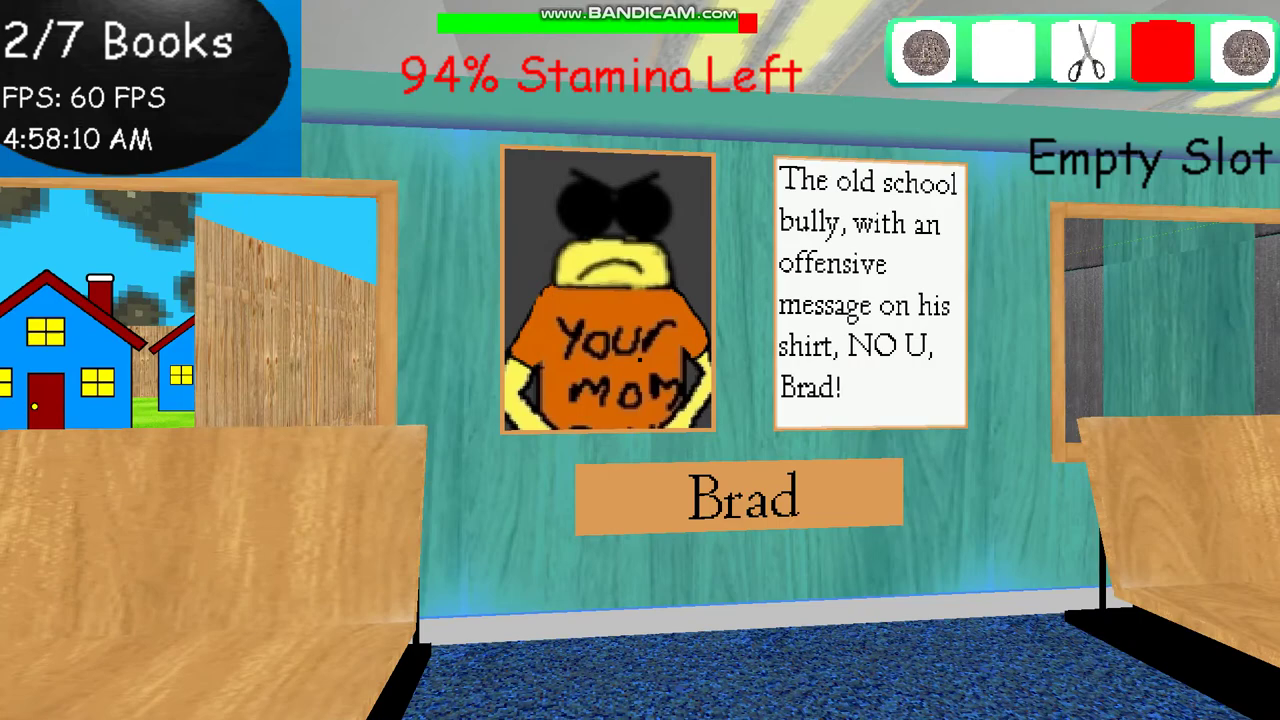
{"action": "left_click_drag", "start_coordinate": [640, 360], "coordinate": [300, 360]}
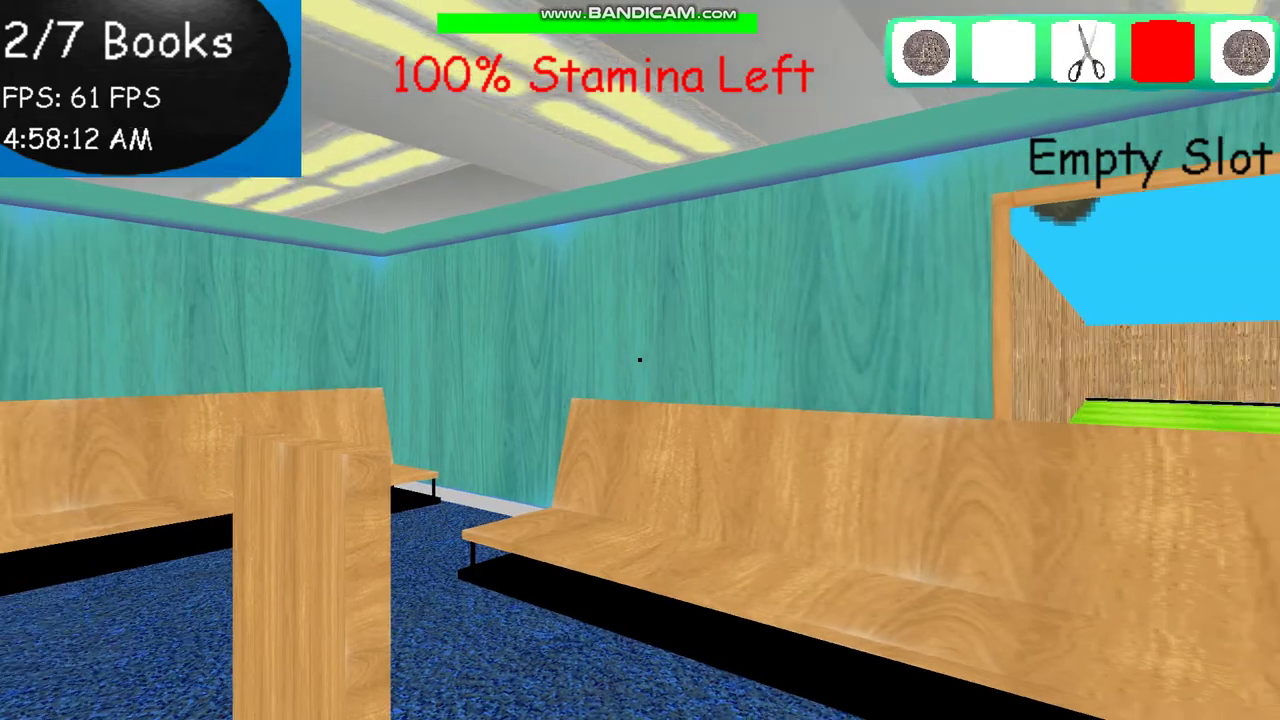
{"action": "key", "text": "shift+w"}
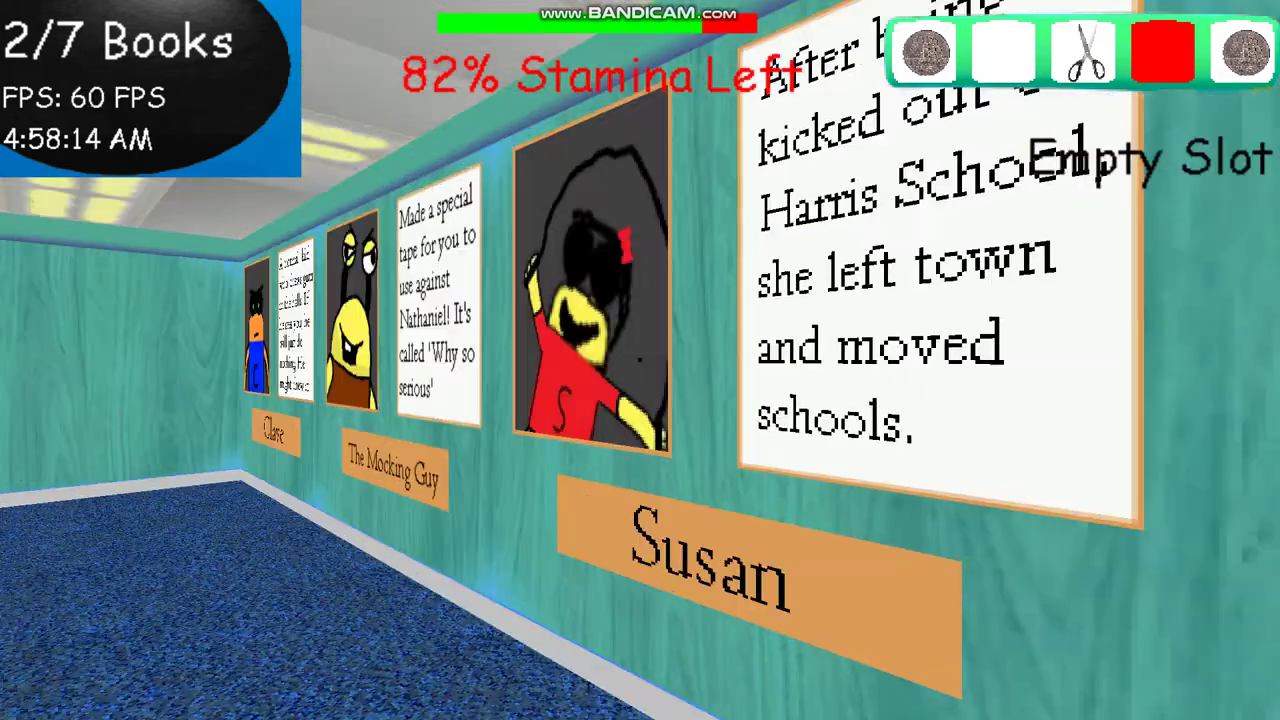
{"action": "key", "text": "a"}
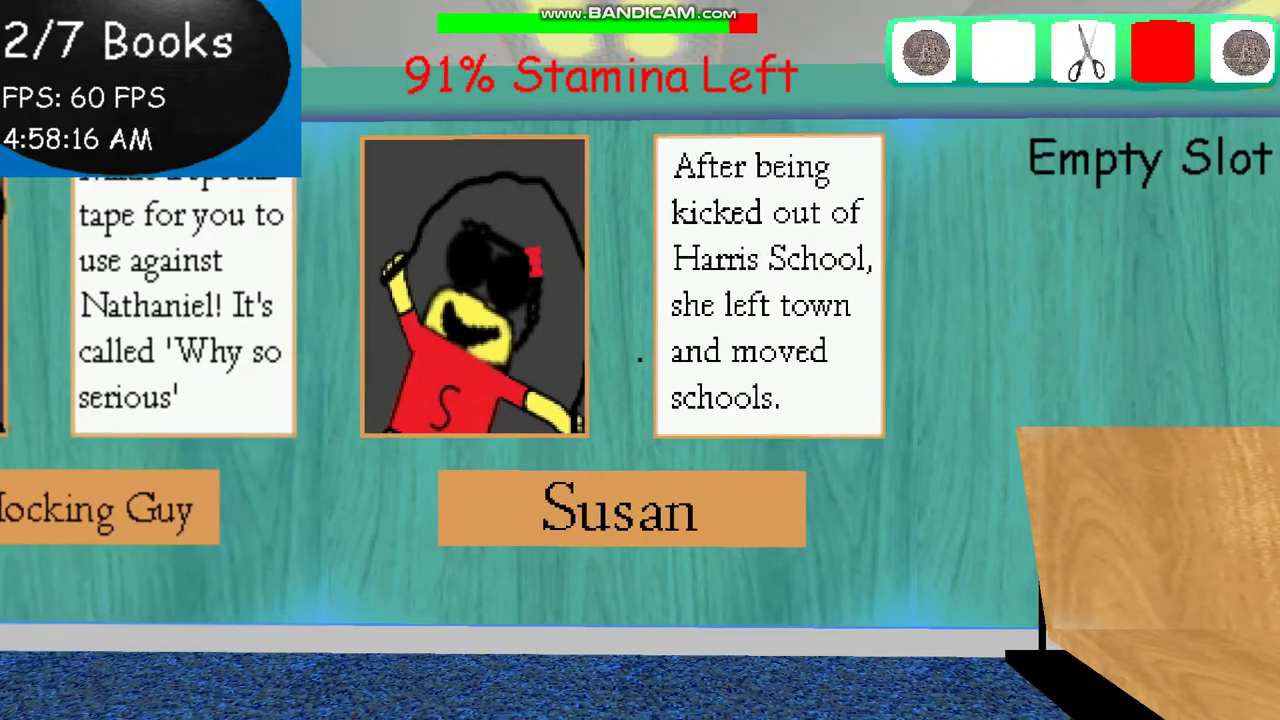
View the Clave and Mocking Guy posters, then stop beside Nathaniel's poster.
{"action": "left_click_drag", "start_coordinate": [640, 360], "coordinate": [300, 360]}
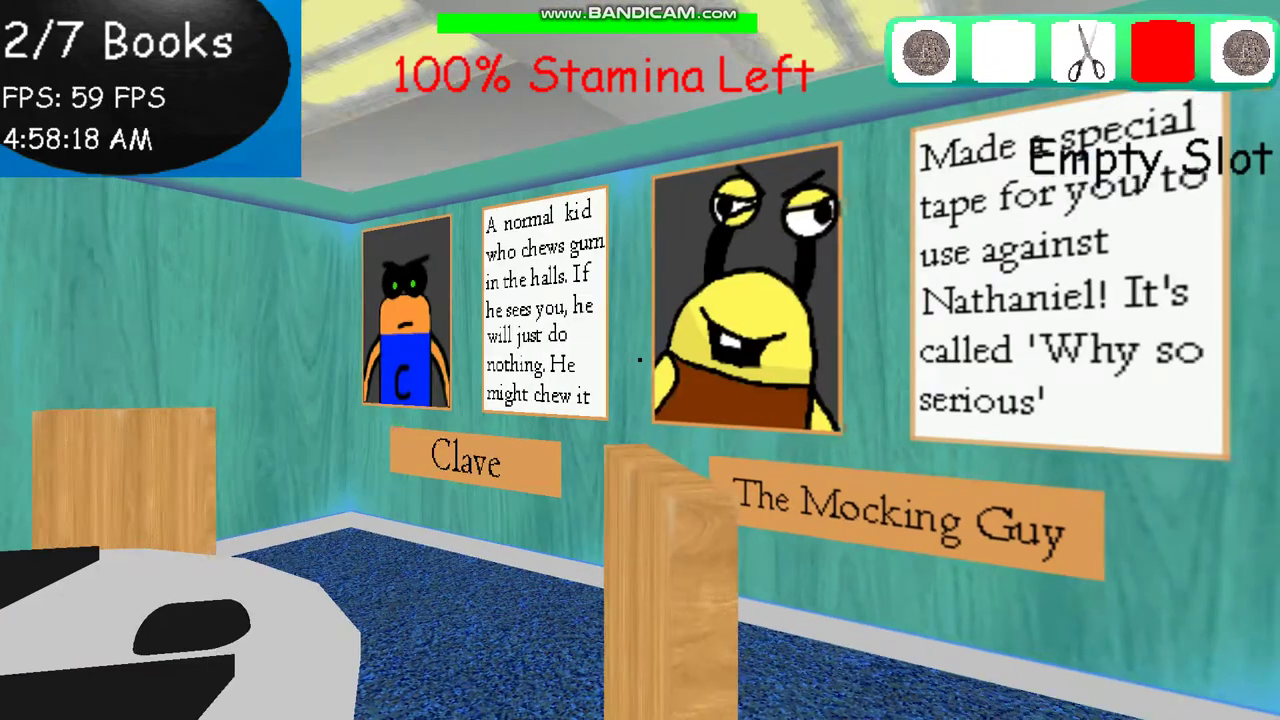
{"action": "key", "text": "w"}
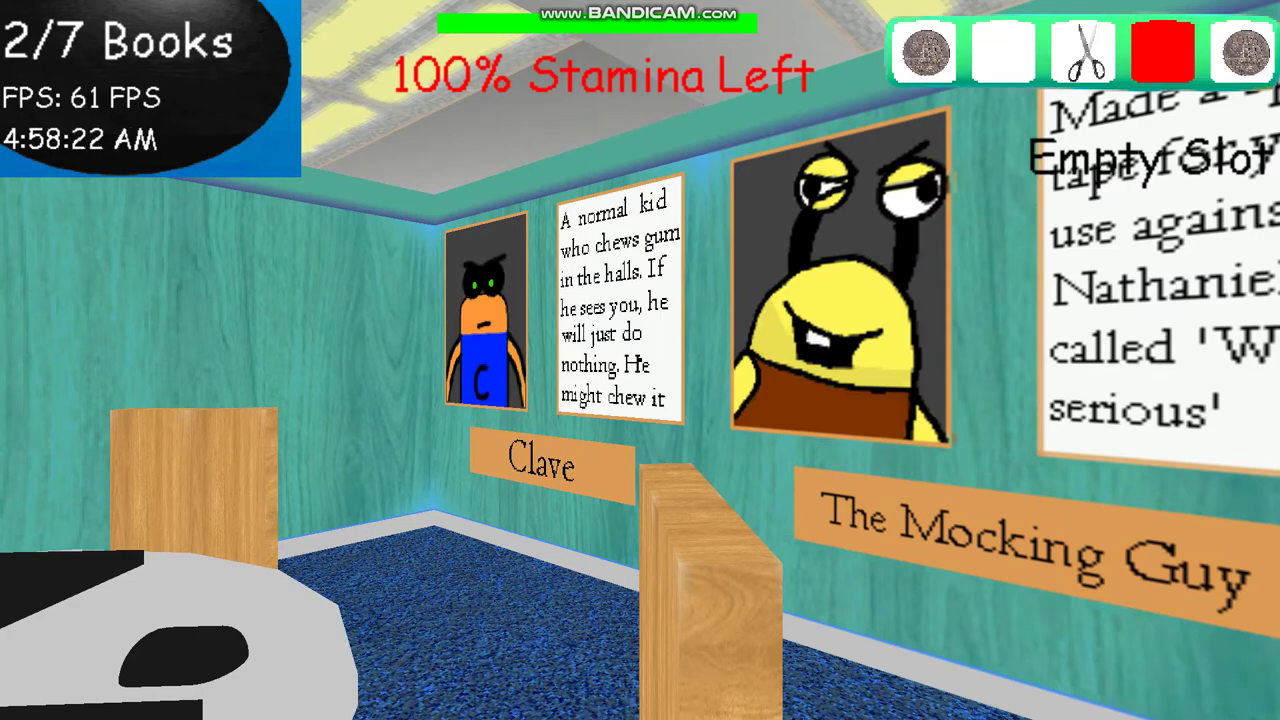
{"action": "left_click_drag", "start_coordinate": [640, 360], "coordinate": [200, 360]}
{"action": "key", "text": "w"}
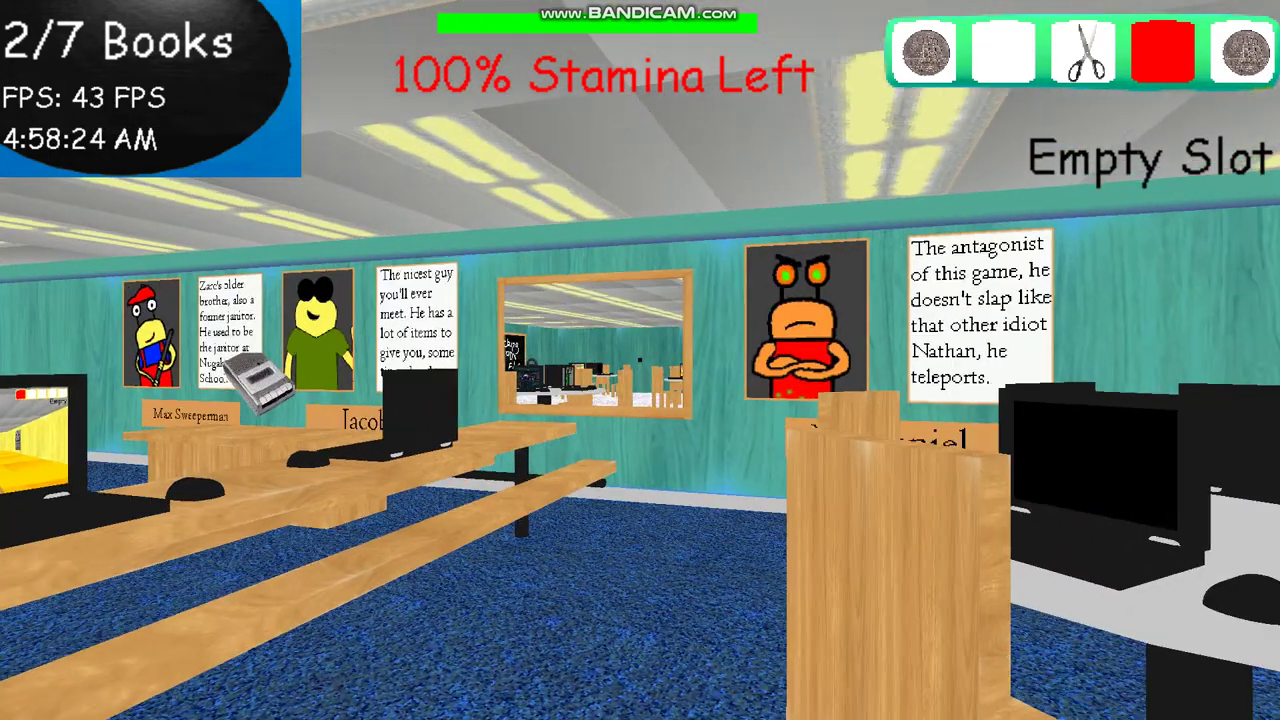
{"action": "key", "text": "w"}
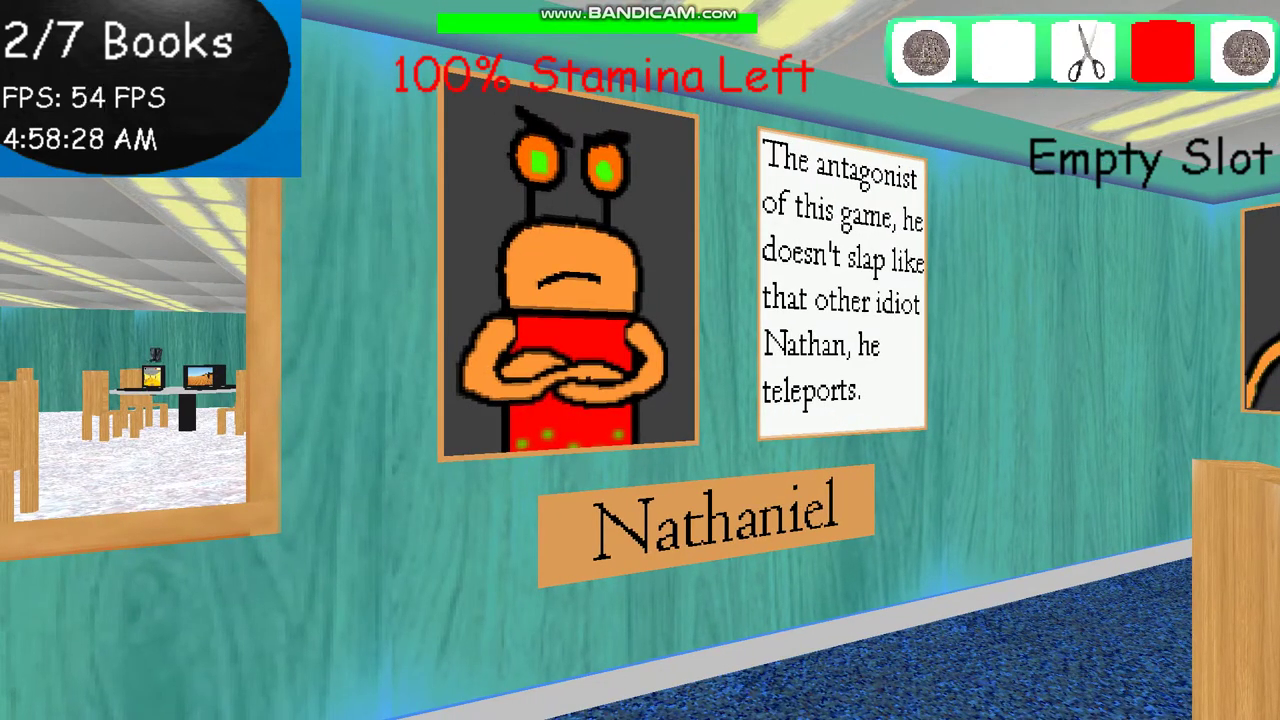
{"action": "key", "text": "a"}
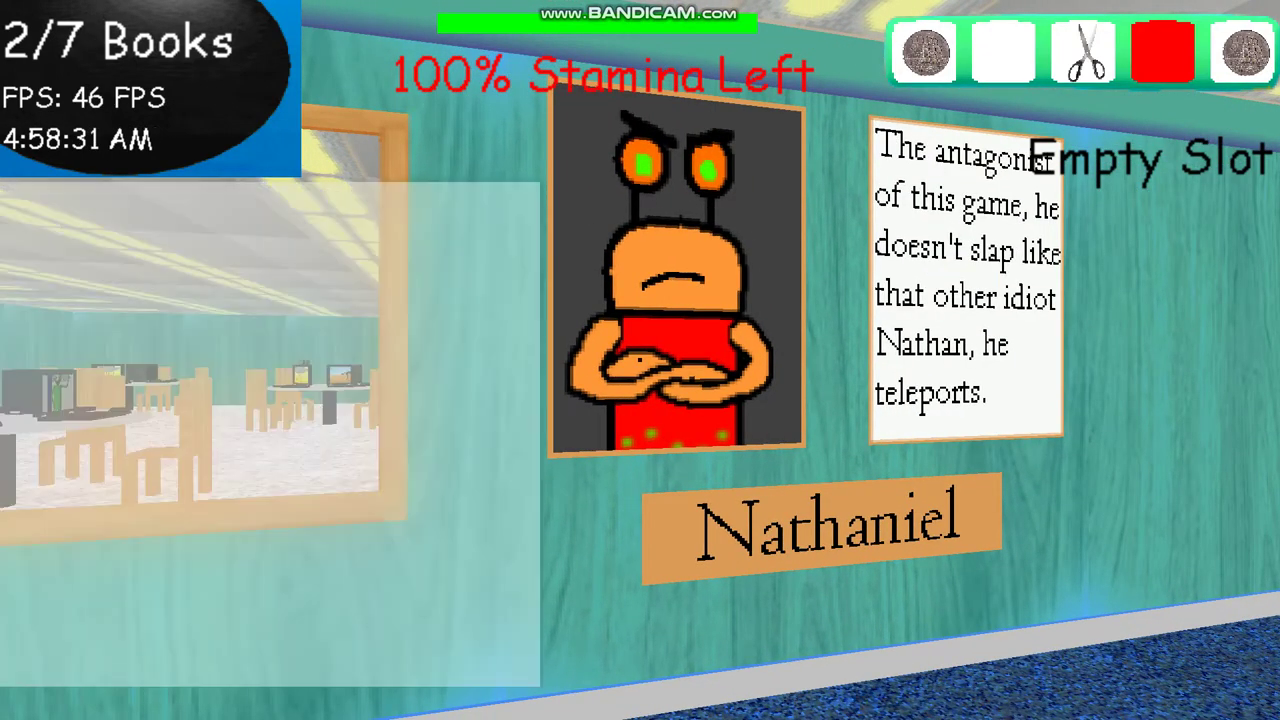